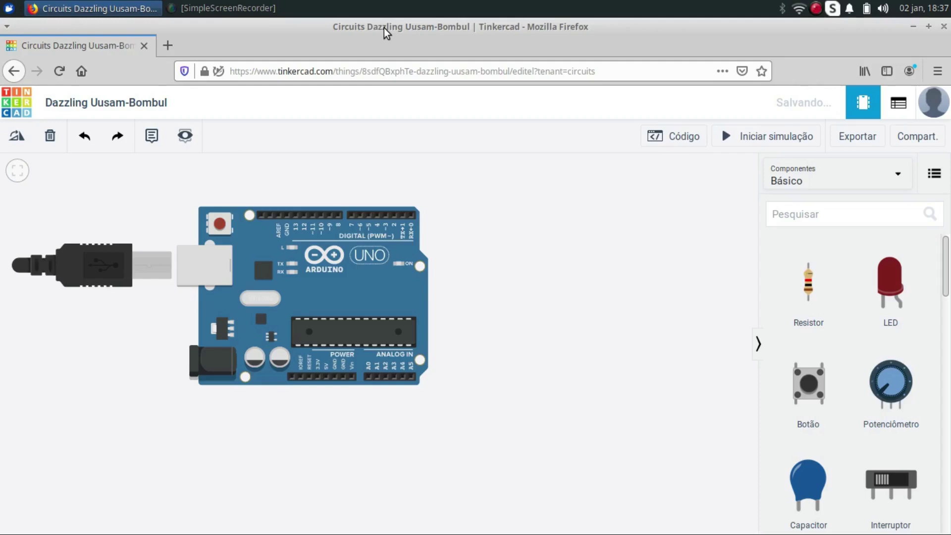
Add a red LED to the workspace, placed to the upper right of the Arduino Uno
{"action": "left_click_drag", "start_coordinate": [892, 283], "coordinate": [634, 210]}
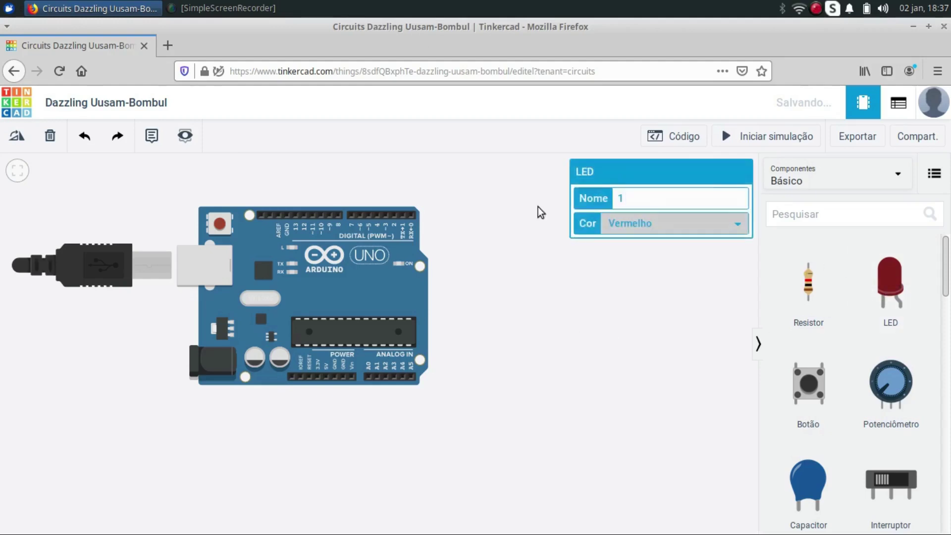
{"action": "left_click", "coordinate": [557, 368]}
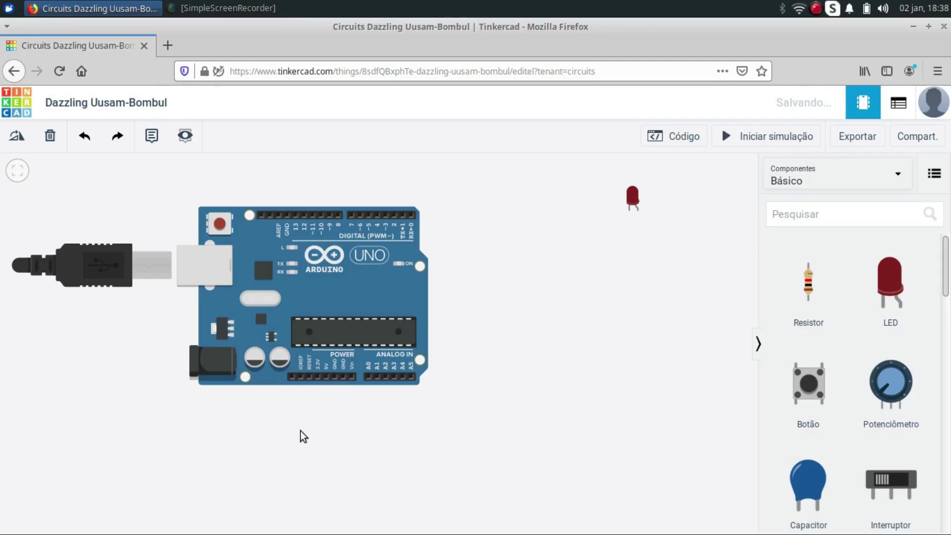
Wire the Arduino's 5V pin to the LED's anode, routing it below the board, and colour the wire red (vermelho)
{"action": "left_click", "coordinate": [326, 373]}
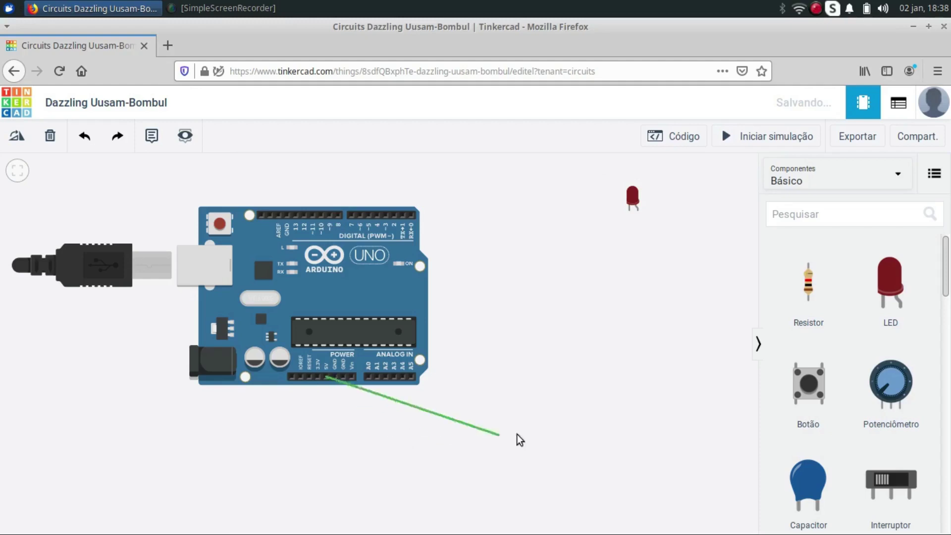
{"action": "left_click", "coordinate": [388, 460]}
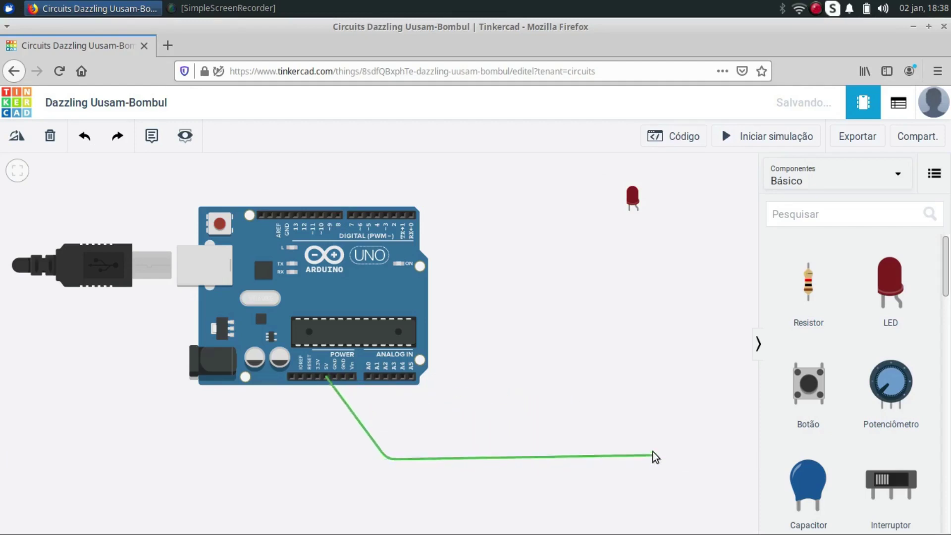
{"action": "left_click", "coordinate": [667, 441]}
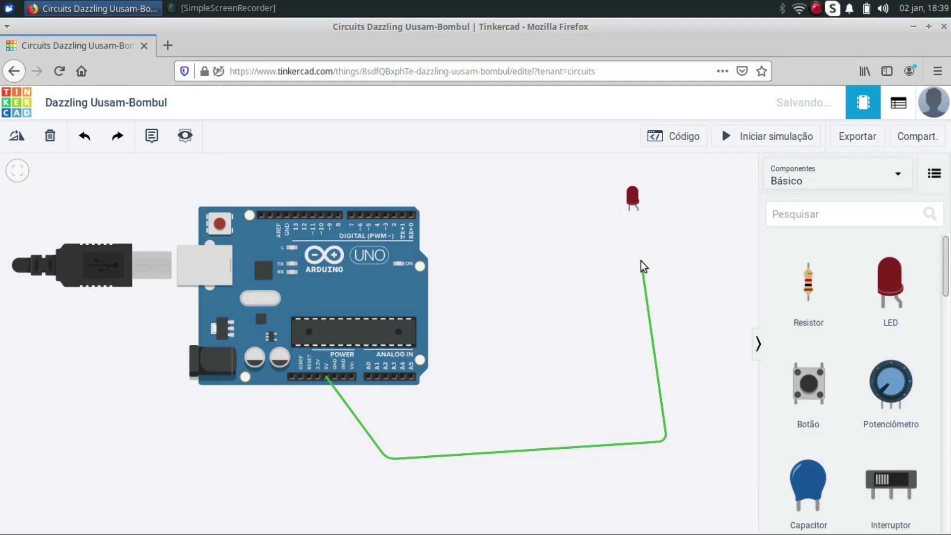
{"action": "left_click", "coordinate": [638, 210]}
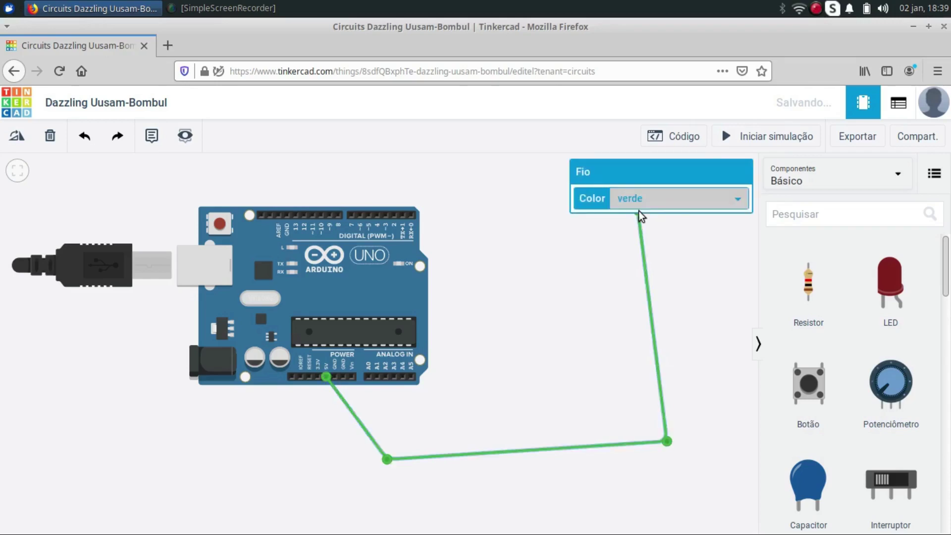
{"action": "left_click", "coordinate": [666, 198]}
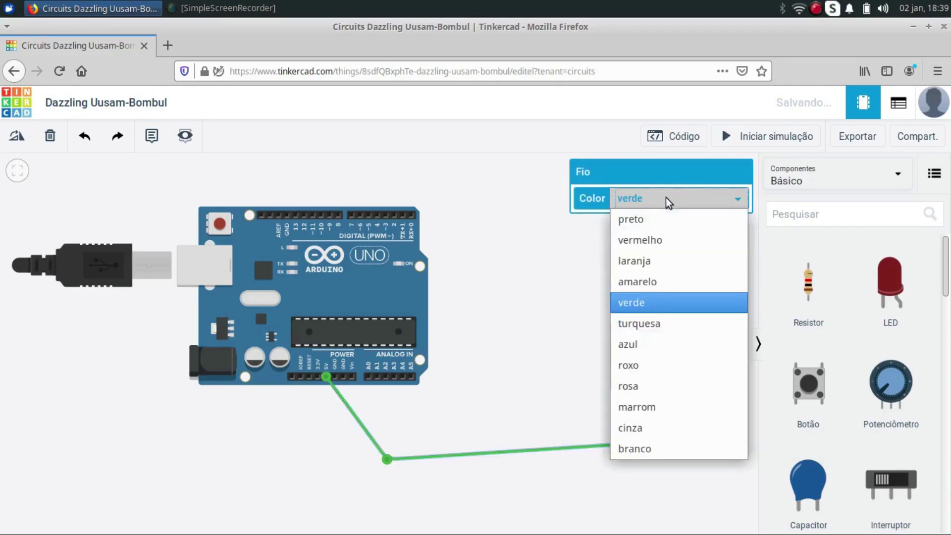
{"action": "left_click", "coordinate": [635, 248]}
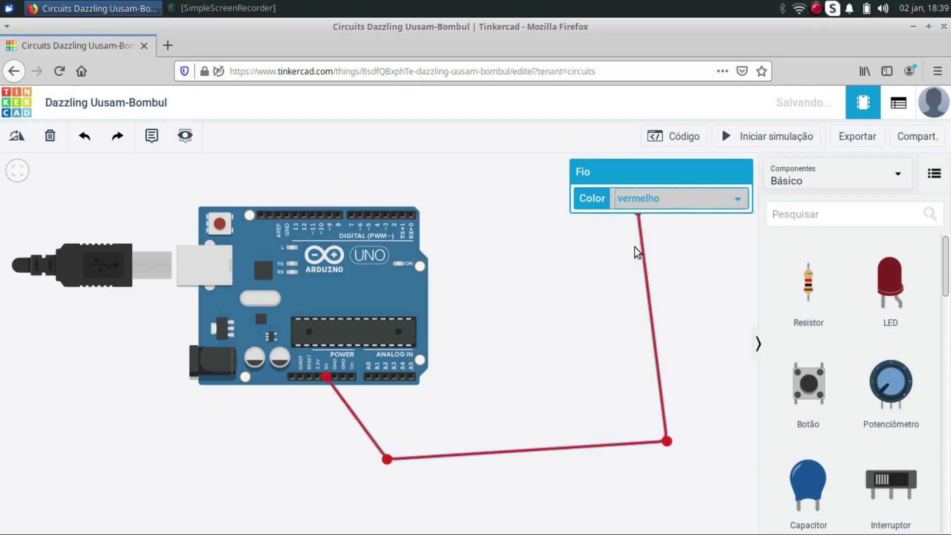
{"action": "left_click", "coordinate": [594, 252]}
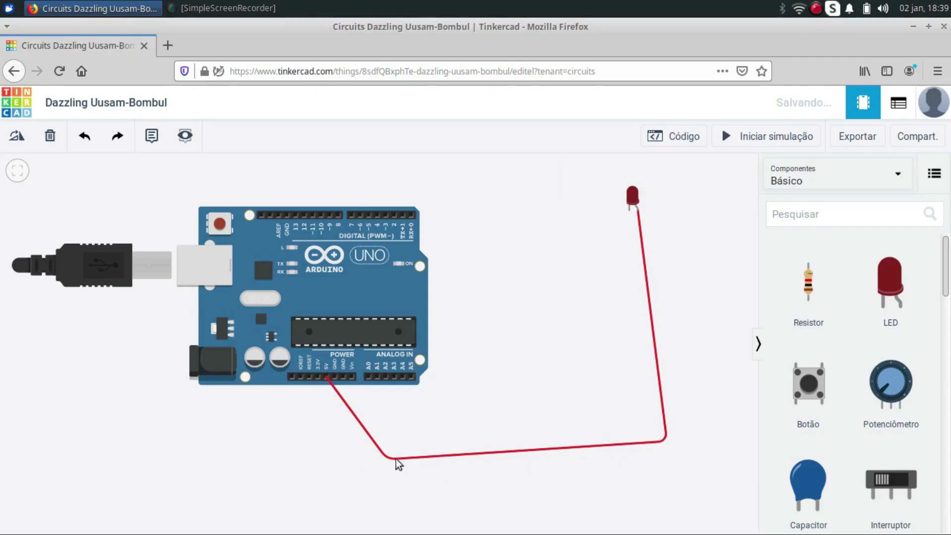
Wire the Arduino's GND pin to the LED's cathode with one bend and colour the wire black (preto)
{"action": "left_click", "coordinate": [342, 378]}
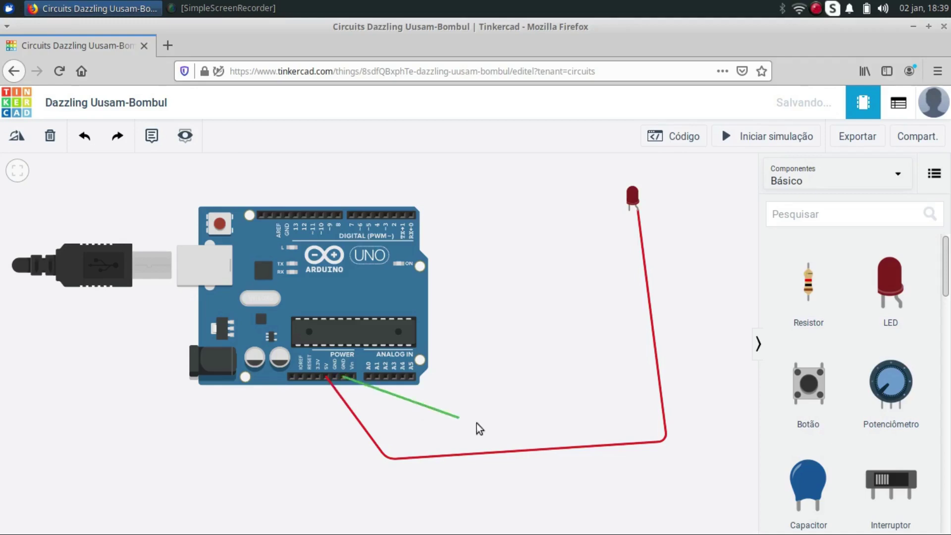
{"action": "left_click", "coordinate": [442, 431]}
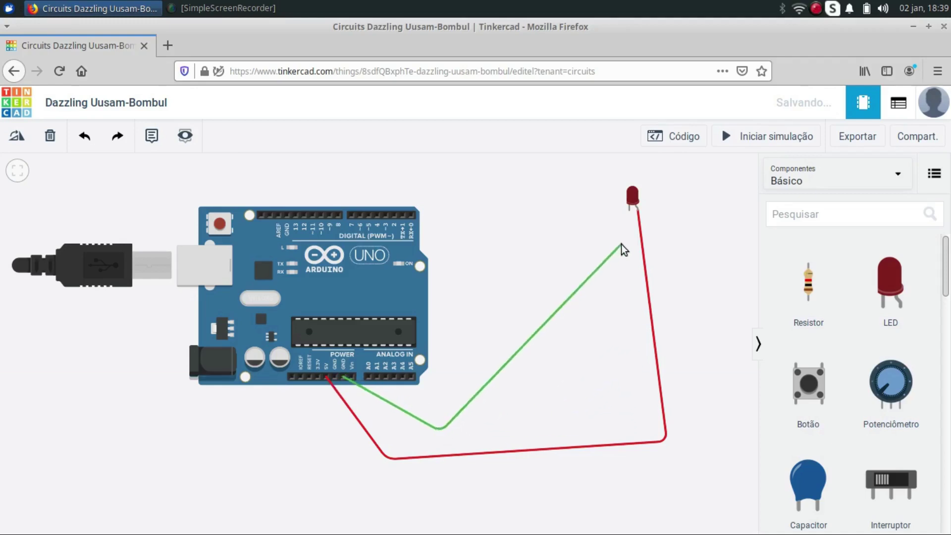
{"action": "left_click", "coordinate": [628, 213]}
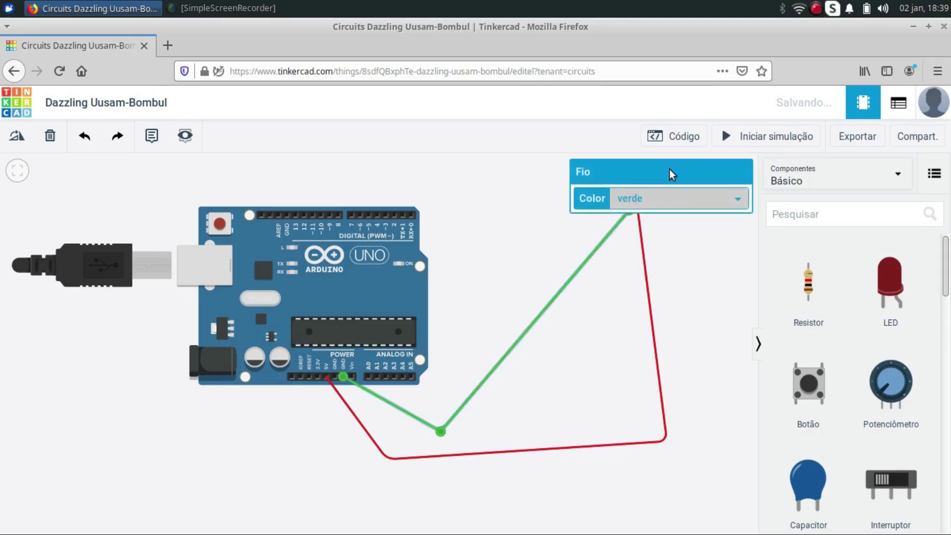
{"action": "left_click", "coordinate": [674, 201]}
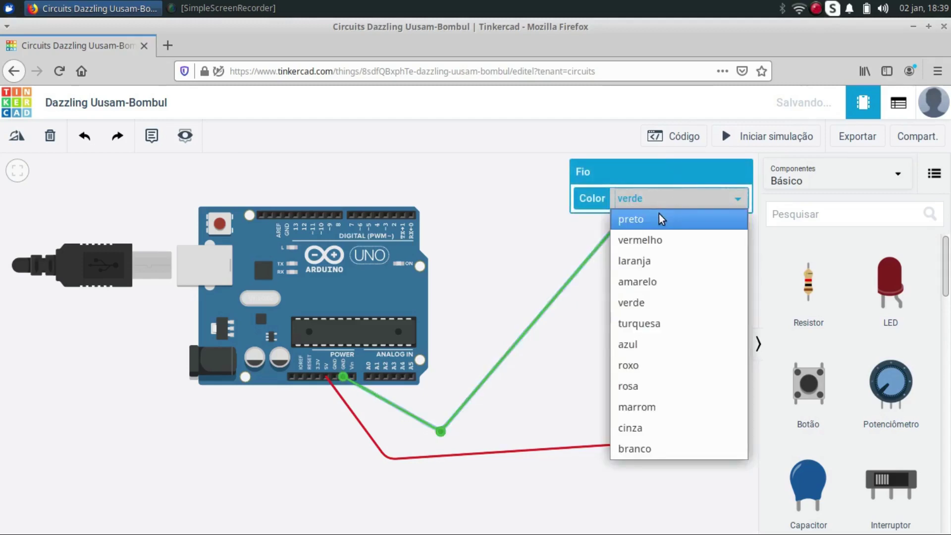
{"action": "left_click", "coordinate": [659, 218]}
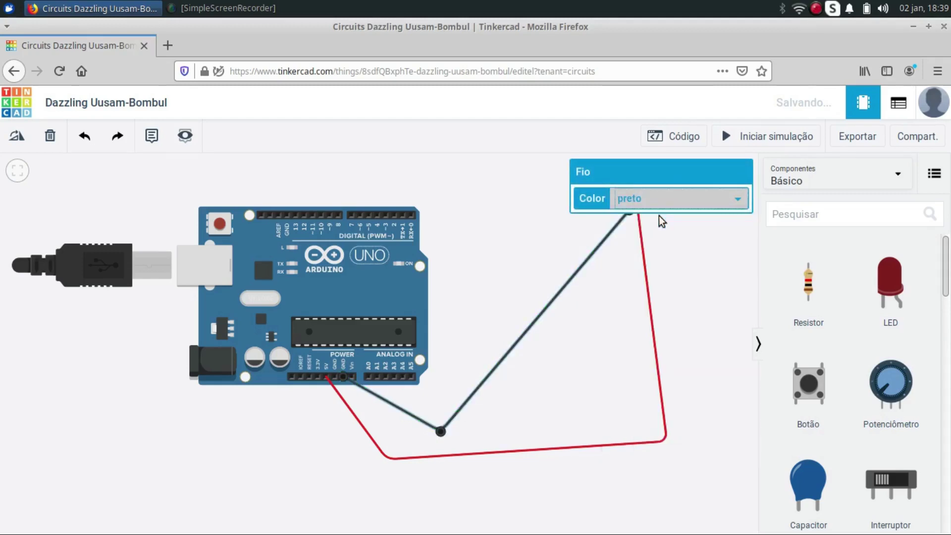
{"action": "left_click", "coordinate": [509, 219]}
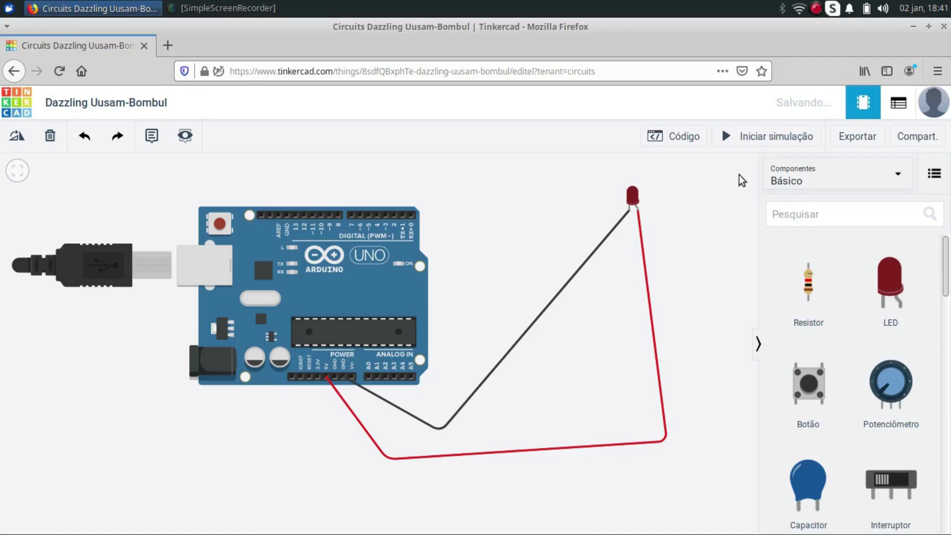
Run the circuit simulation to check how the LED behaves without a resistor
{"action": "left_click", "coordinate": [747, 137]}
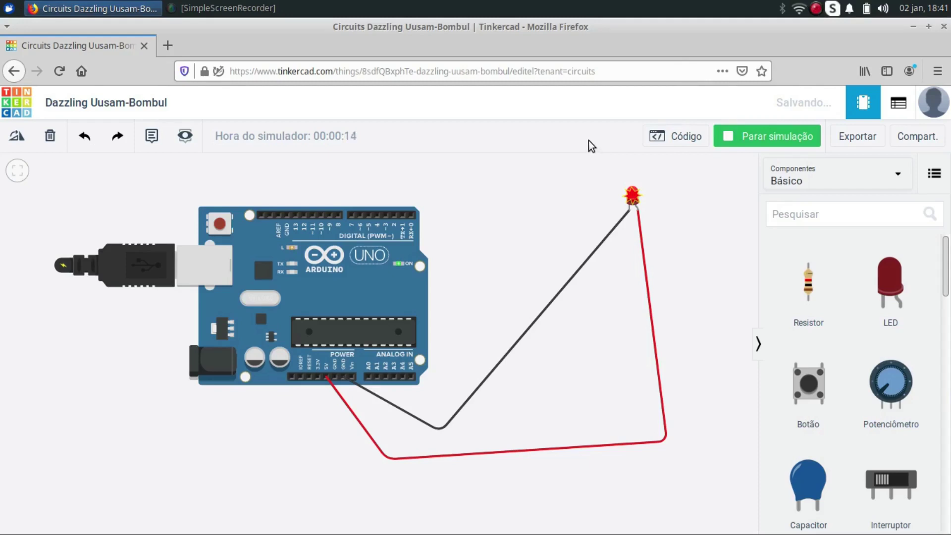
{"action": "left_click", "coordinate": [817, 9]}
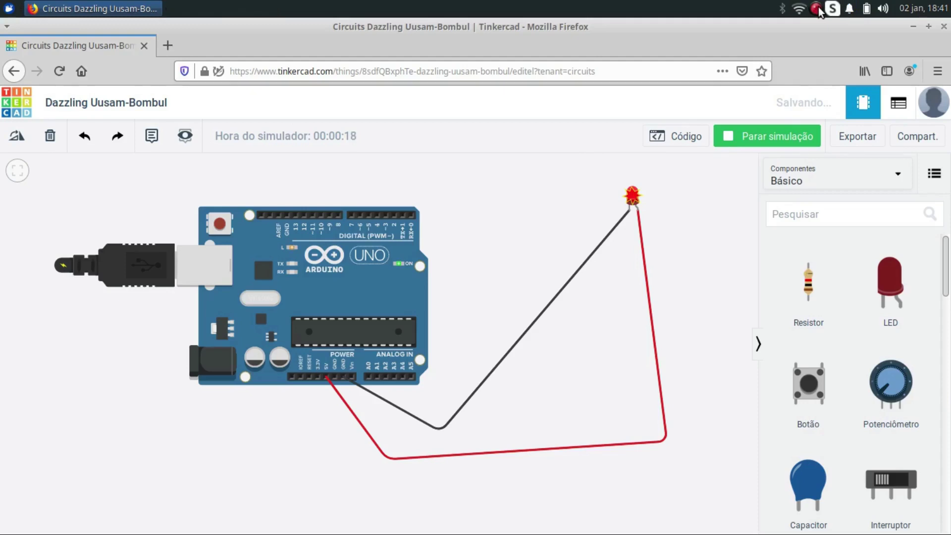
{"action": "left_click", "coordinate": [818, 10]}
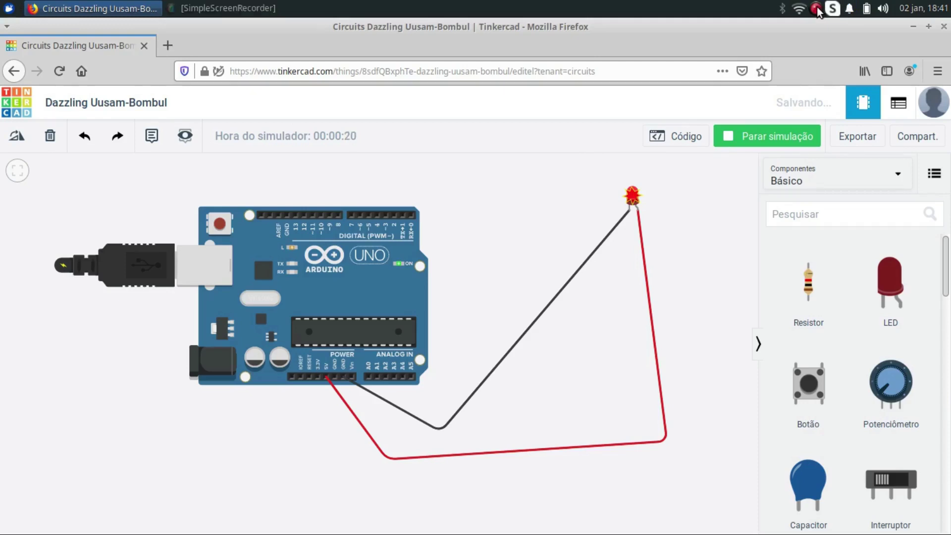
{"action": "right_click", "coordinate": [818, 10]}
{"action": "left_click", "coordinate": [825, 26]}
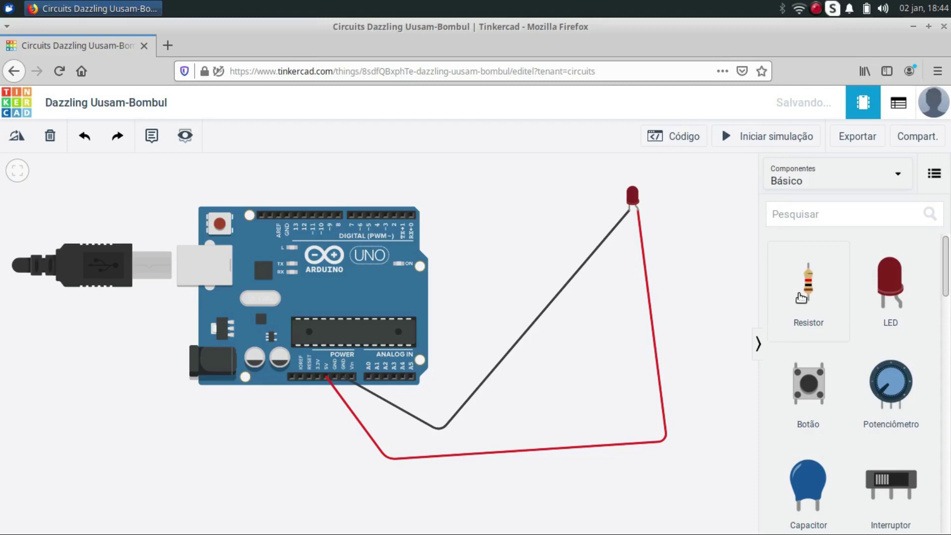
Add a resistor beside the LED and delete the red wire between the 5V pin and the LED
{"action": "left_click_drag", "start_coordinate": [808, 296], "coordinate": [741, 275]}
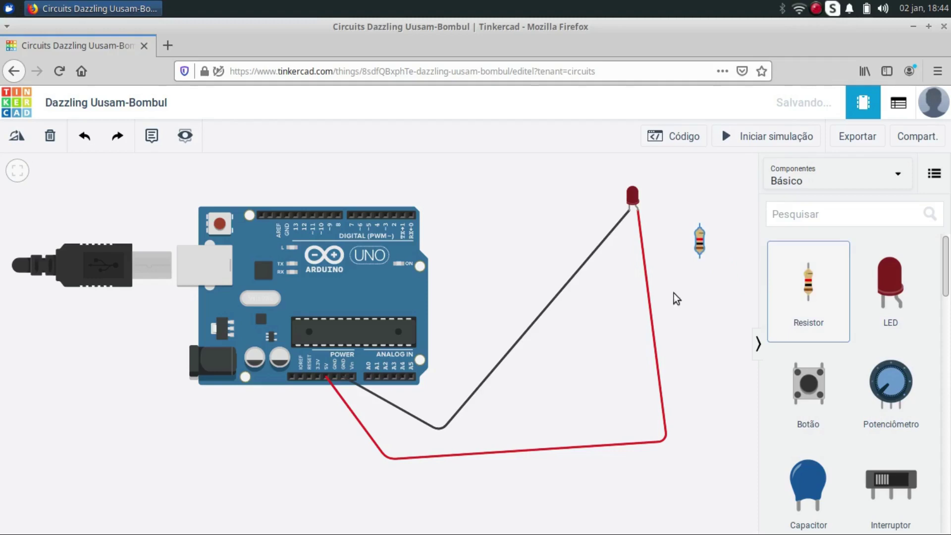
{"action": "left_click", "coordinate": [699, 290]}
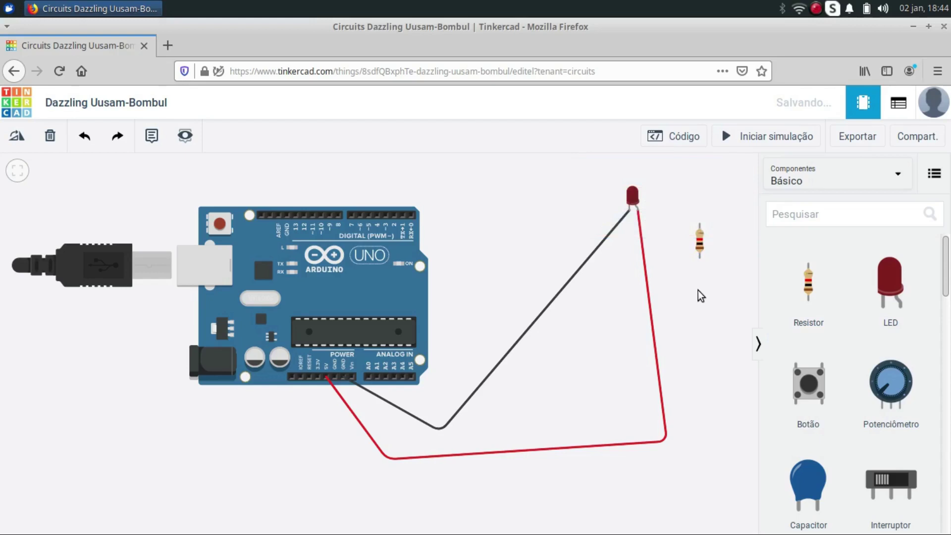
{"action": "left_click", "coordinate": [647, 287]}
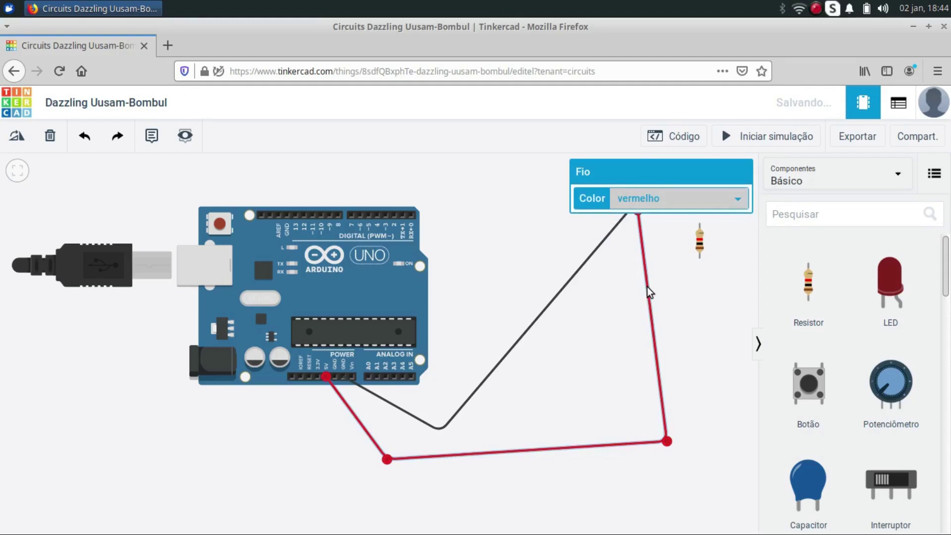
{"action": "key", "text": "Delete"}
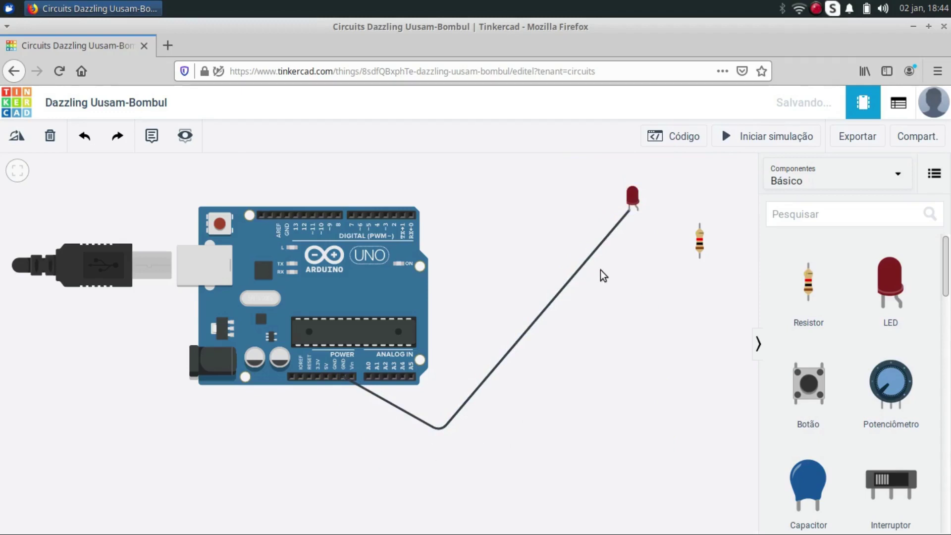
Try to position the resistor directly below the LED, in line with its anode lead
{"action": "left_click_drag", "start_coordinate": [697, 244], "coordinate": [644, 237]}
{"action": "left_click", "coordinate": [653, 277]}
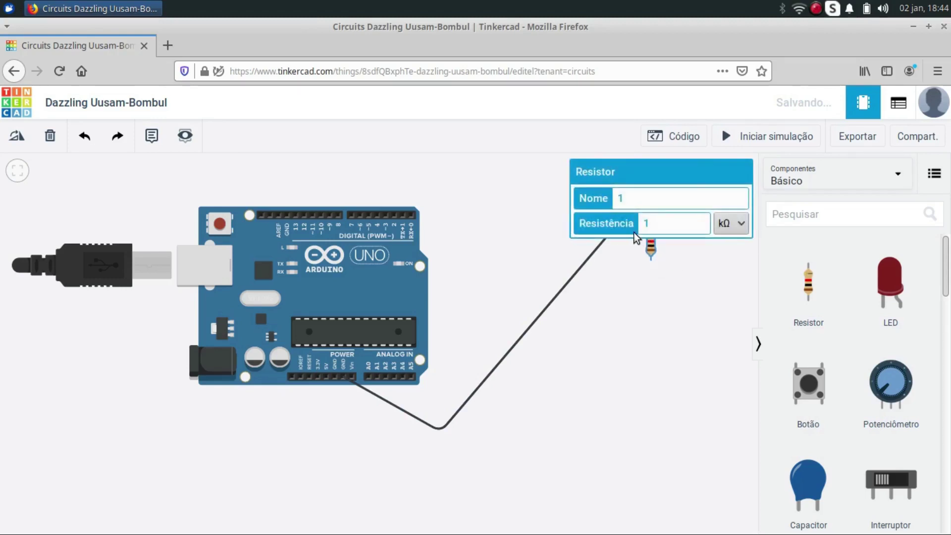
{"action": "left_click", "coordinate": [557, 183]}
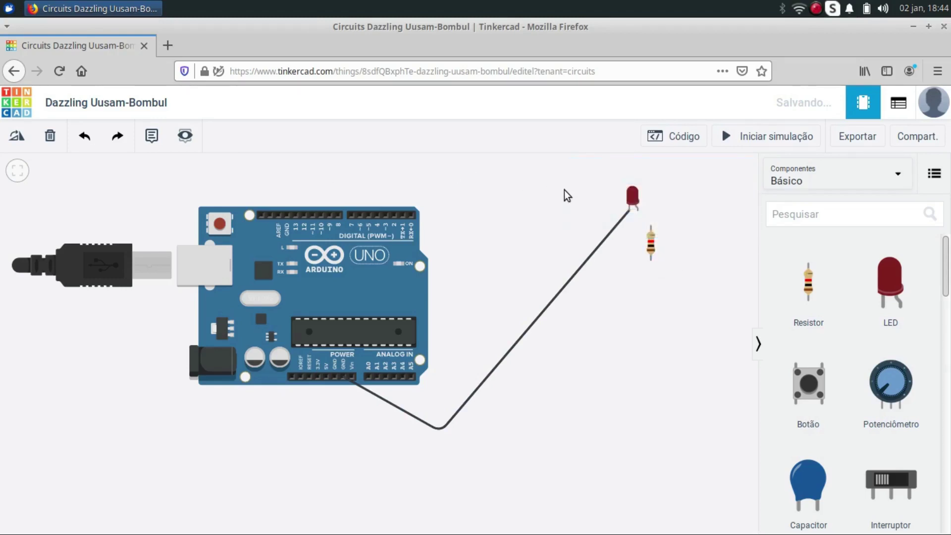
{"action": "left_click", "coordinate": [652, 240]}
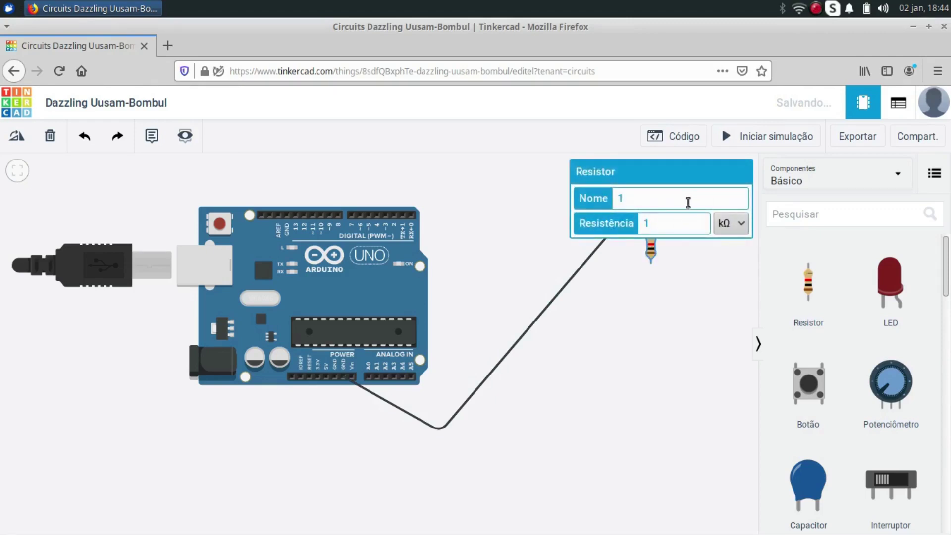
{"action": "left_click", "coordinate": [466, 183]}
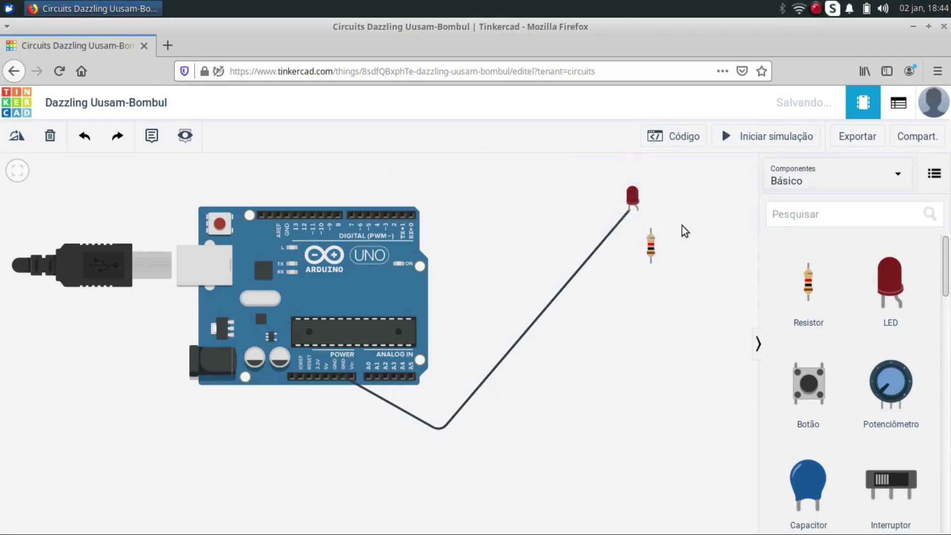
{"action": "left_click", "coordinate": [653, 240]}
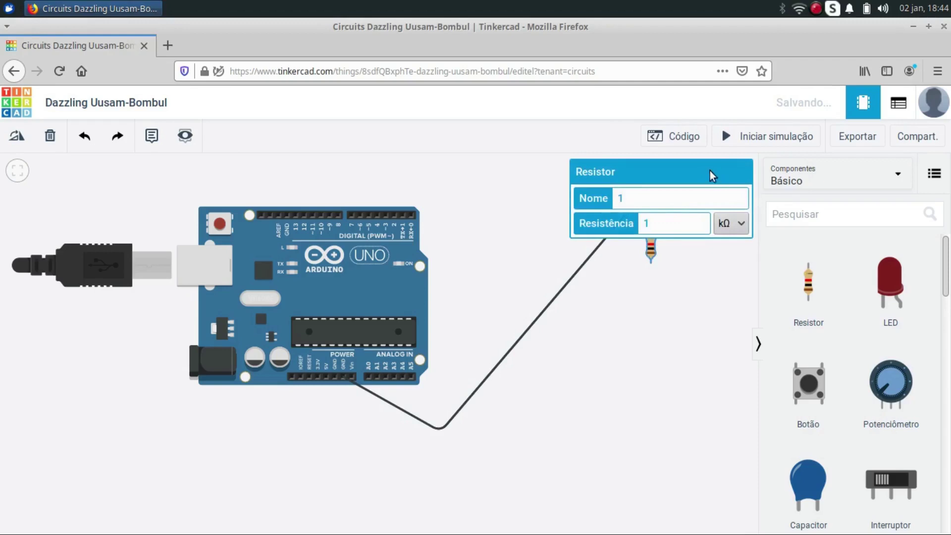
{"action": "left_click", "coordinate": [700, 279]}
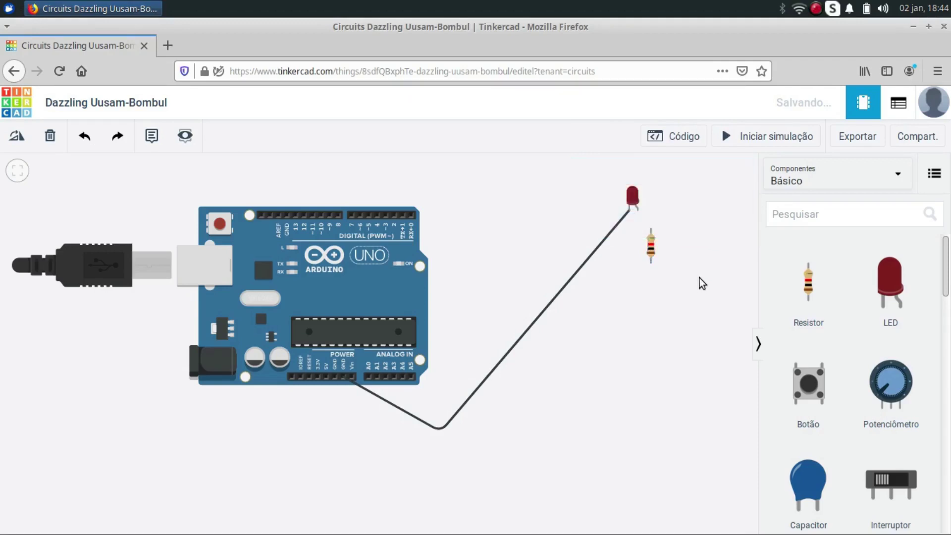
{"action": "left_click", "coordinate": [650, 247]}
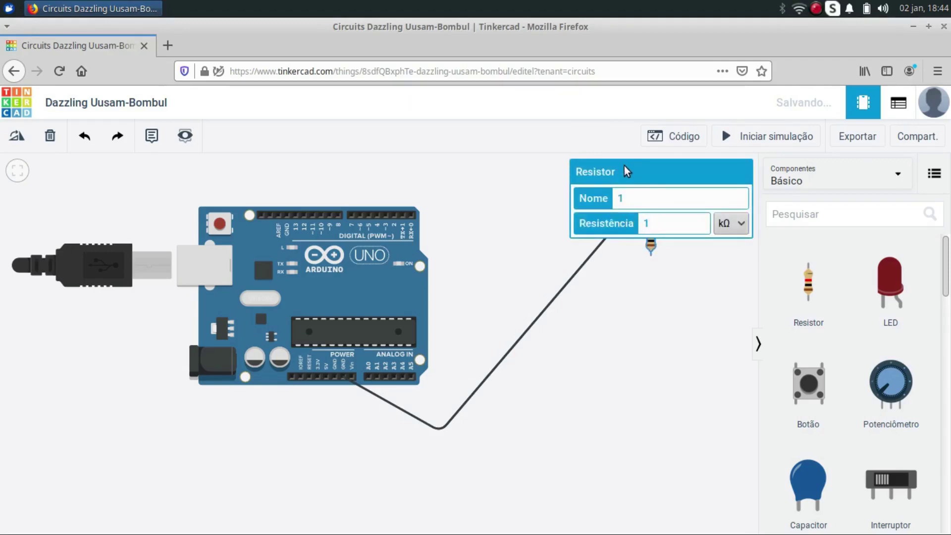
{"action": "left_click", "coordinate": [544, 188]}
Move the LED next to the Arduino's lower right corner and attach the resistor to its anode lead
{"action": "left_click_drag", "start_coordinate": [632, 195], "coordinate": [464, 380]}
{"action": "left_click_drag", "start_coordinate": [650, 244], "coordinate": [624, 331]}
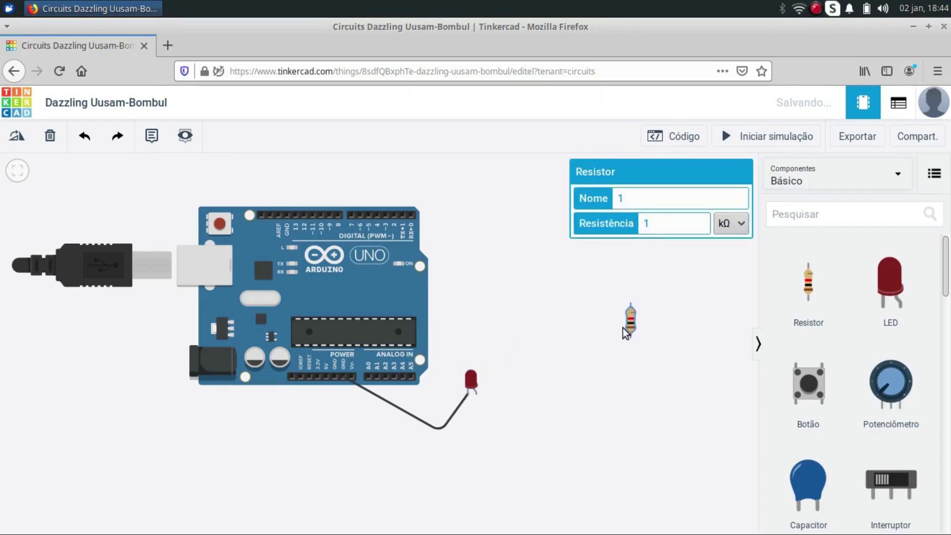
{"action": "left_click_drag", "start_coordinate": [563, 372], "coordinate": [481, 424]}
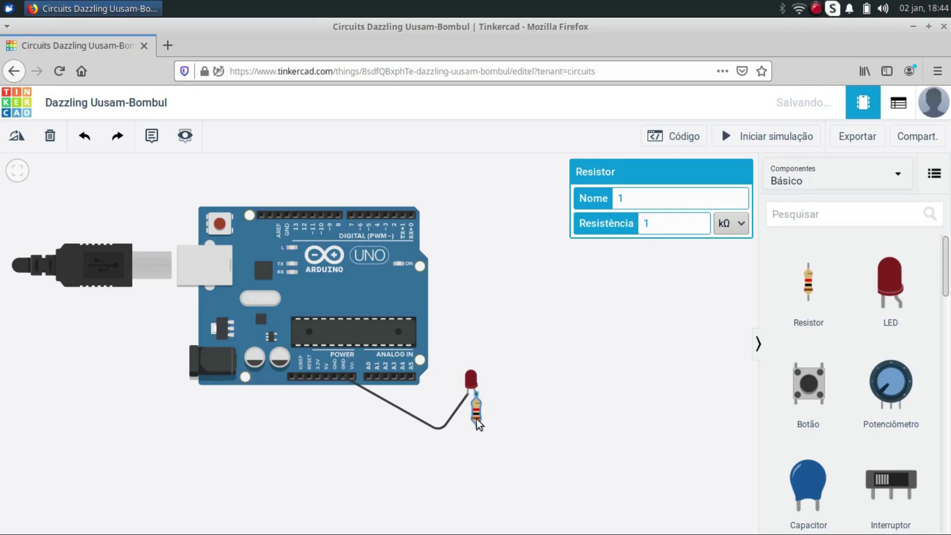
Move the LED beside the Arduino's upper right corner and attach the resistor's upper end to its anode lead
{"action": "left_click_drag", "start_coordinate": [471, 377], "coordinate": [481, 206]}
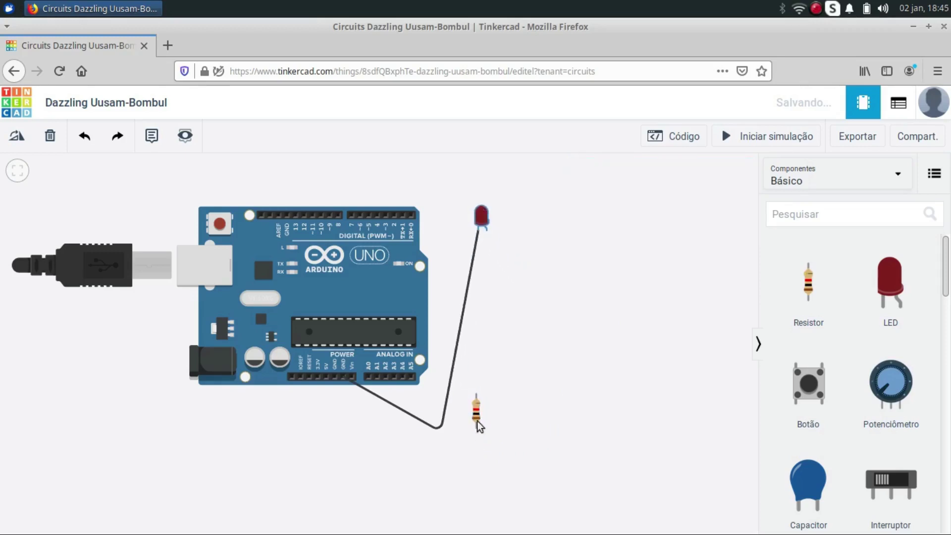
{"action": "left_click_drag", "start_coordinate": [476, 409], "coordinate": [516, 346]}
{"action": "left_click_drag", "start_coordinate": [497, 271], "coordinate": [487, 252]}
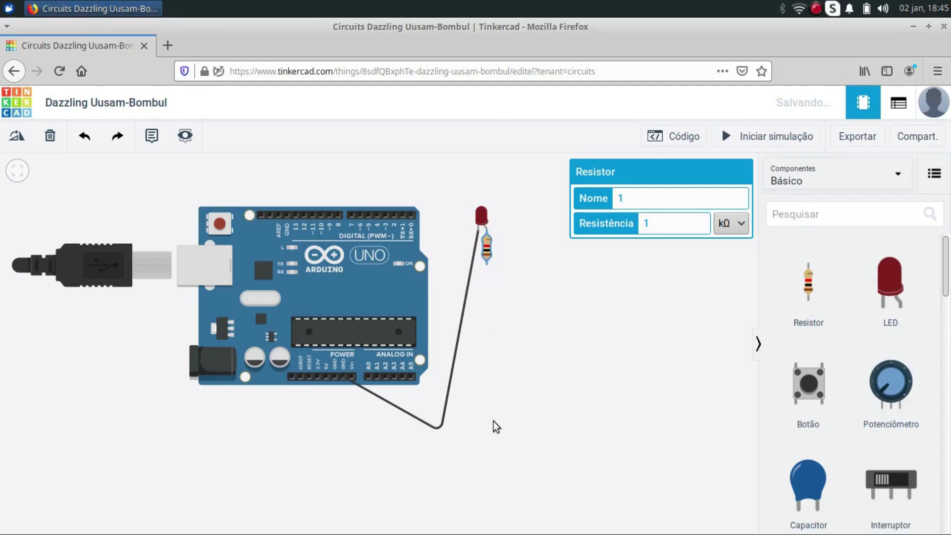
Wire the Arduino's 5V pin to the resistor's lower end, routing it below the board, and colour the wire red (vermelho)
{"action": "left_click", "coordinate": [327, 381]}
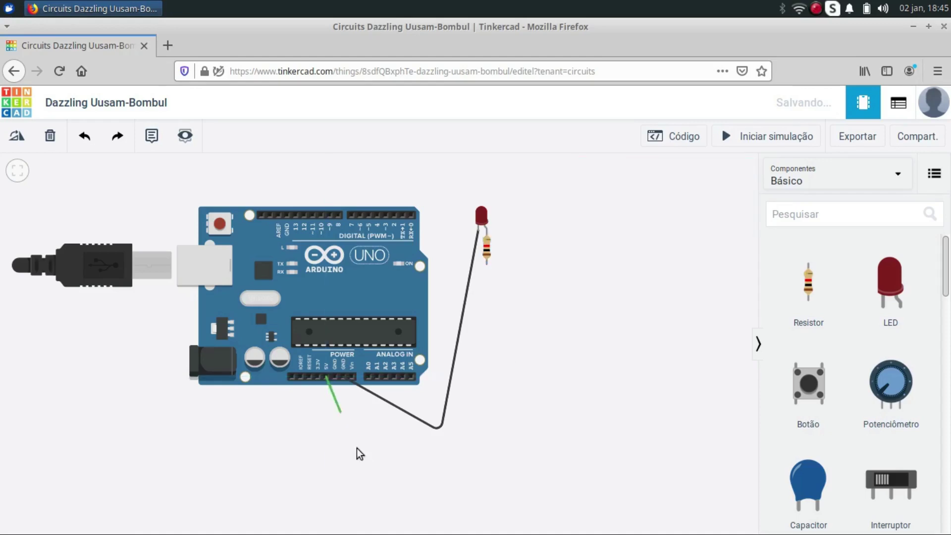
{"action": "left_click", "coordinate": [432, 488]}
{"action": "left_click", "coordinate": [560, 441]}
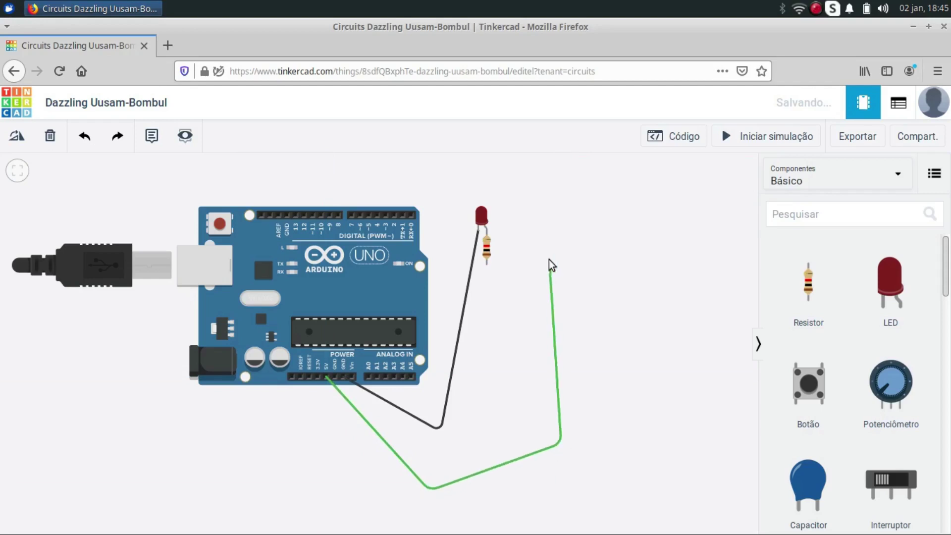
{"action": "left_click", "coordinate": [487, 265]}
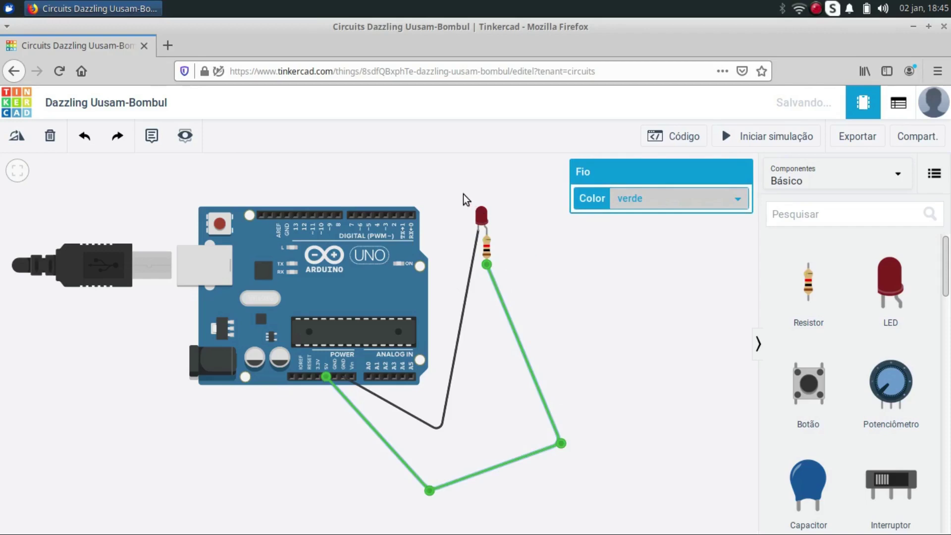
{"action": "left_click", "coordinate": [647, 204]}
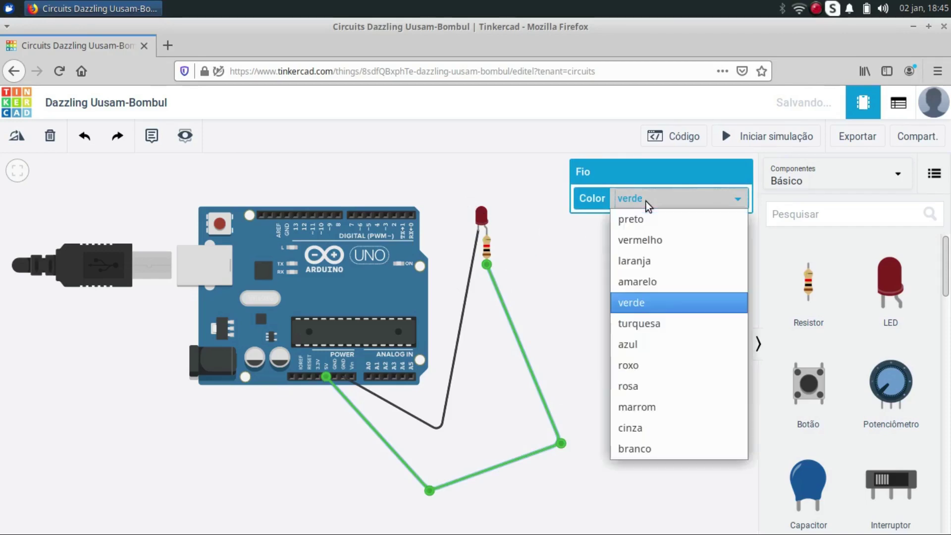
{"action": "left_click", "coordinate": [644, 240]}
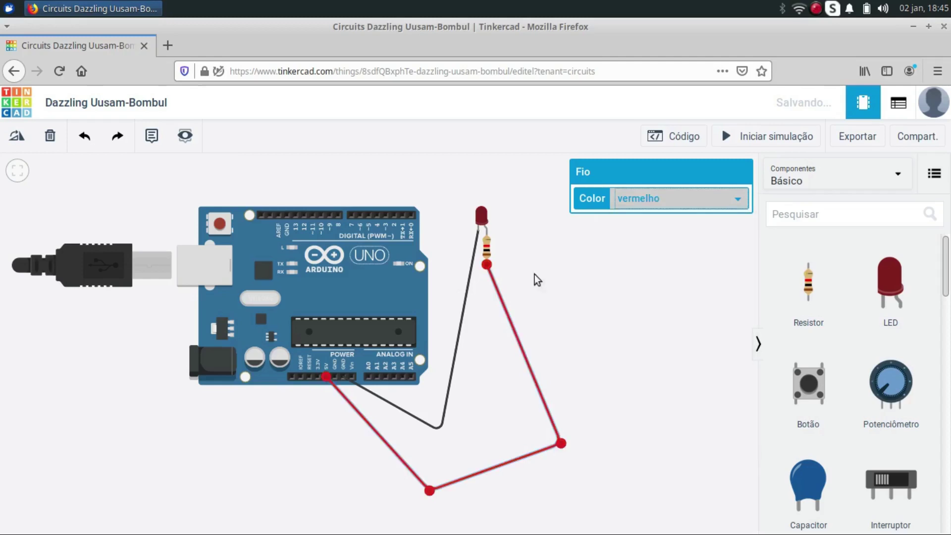
Switch to the Pluma text editor and note the LED's values 2v and 20mA on separate lines
{"action": "left_click", "coordinate": [488, 252]}
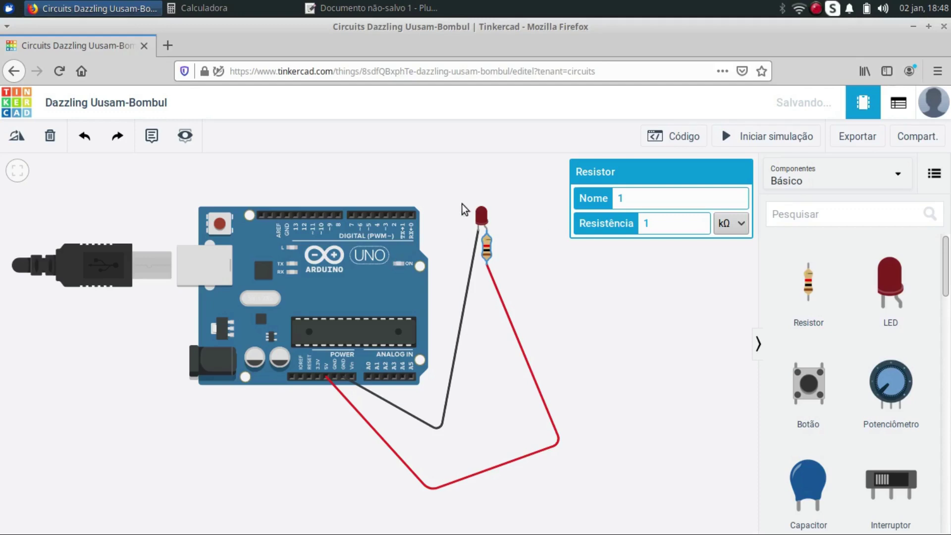
{"action": "left_click", "coordinate": [354, 7]}
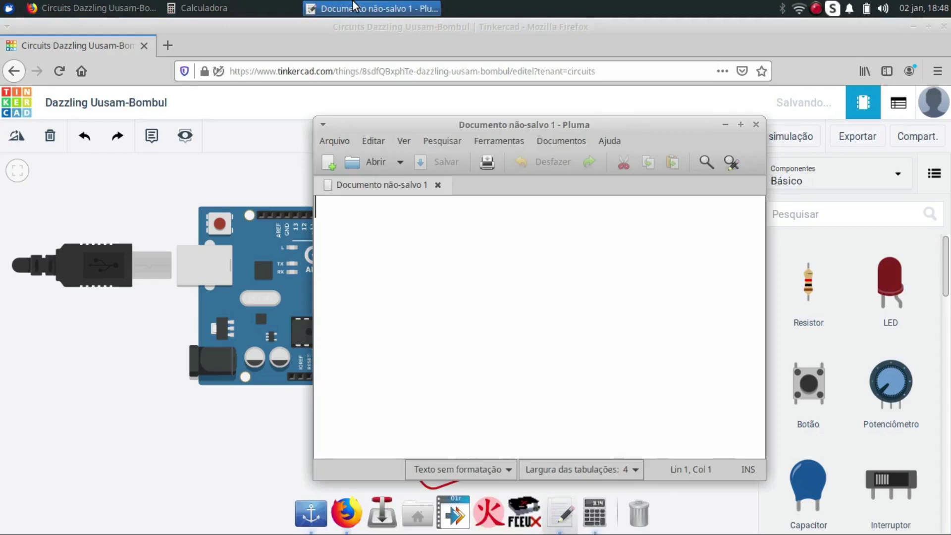
{"action": "type", "text": "2v"}
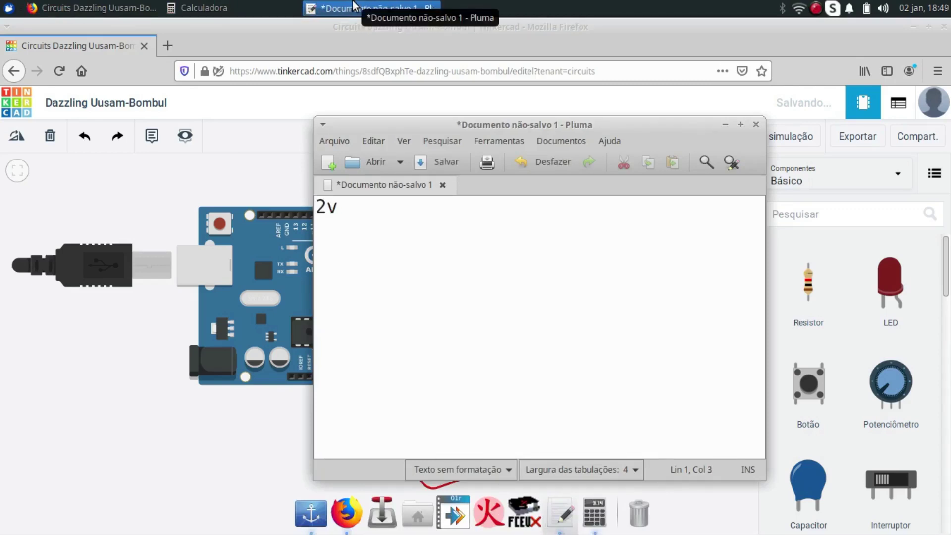
{"action": "key", "text": "Return"}
{"action": "type", "text": "20mA"}
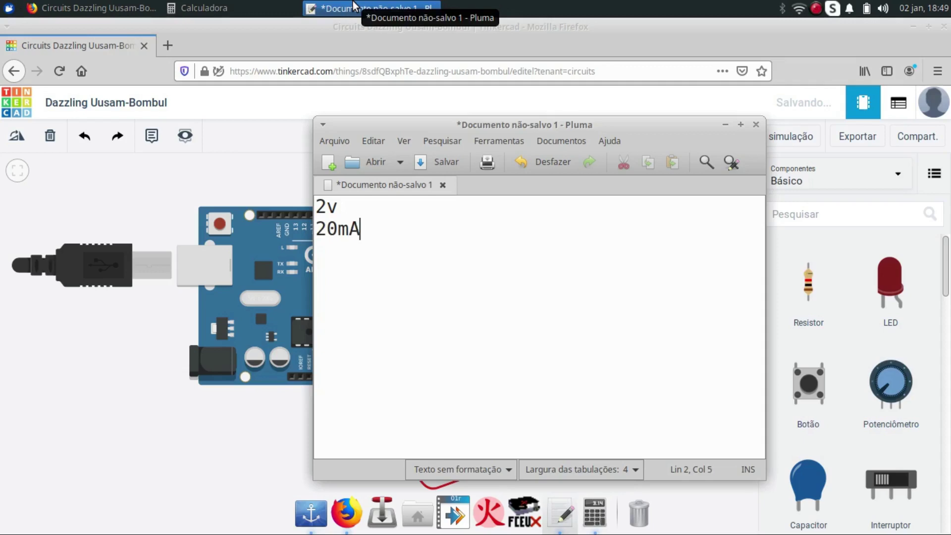
Move the notes window clear of the Arduino and add the calculation 5-2=3 after a blank line
{"action": "left_click", "coordinate": [273, 176]}
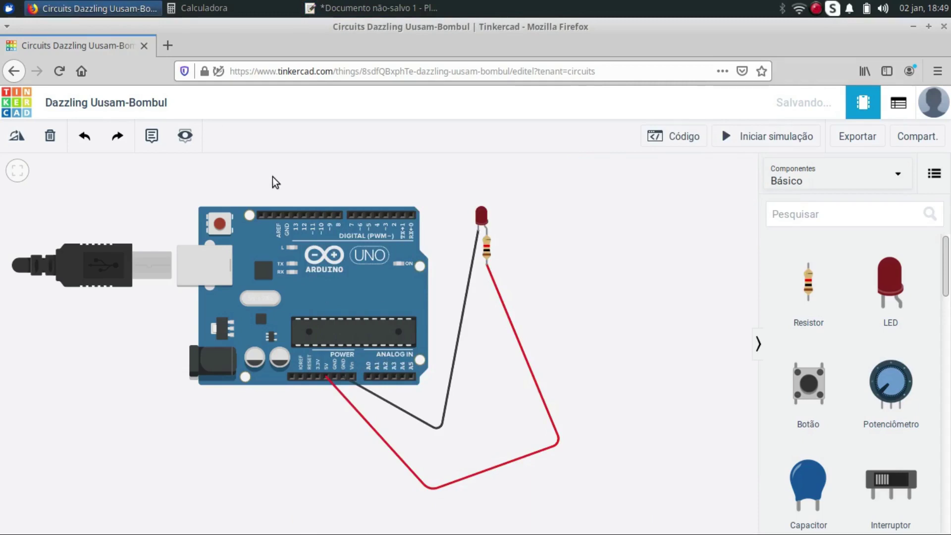
{"action": "key", "text": "alt+Tab"}
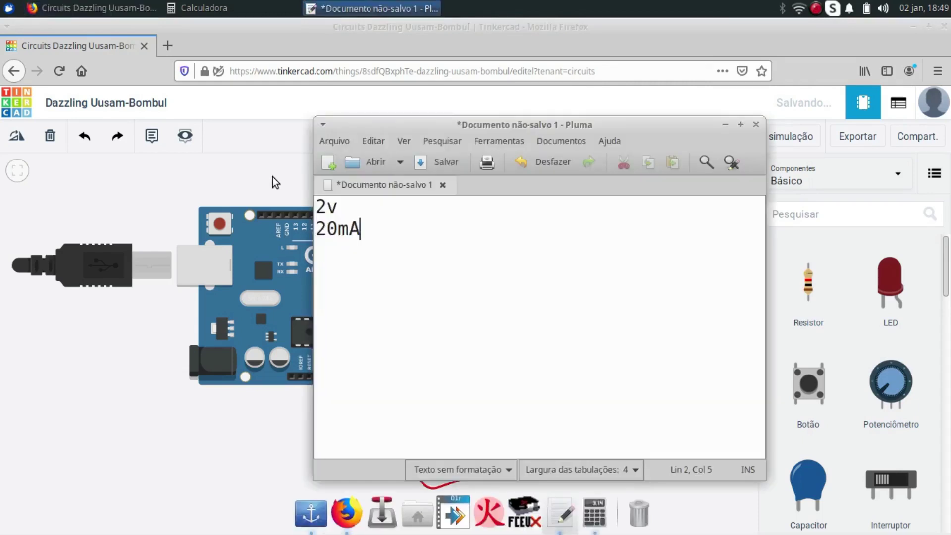
{"action": "key", "text": "alt+Tab"}
{"action": "key", "text": "alt+Tab"}
{"action": "left_click_drag", "start_coordinate": [427, 125], "coordinate": [615, 151]}
{"action": "key", "text": "Return"}
{"action": "key", "text": "Return"}
{"action": "type", "text": "5"}
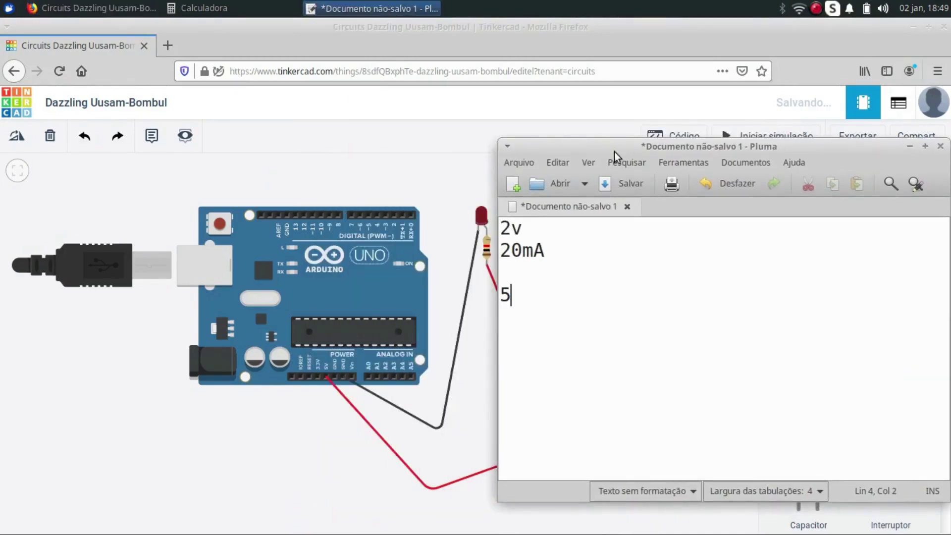
{"action": "type", "text": "-2=3"}
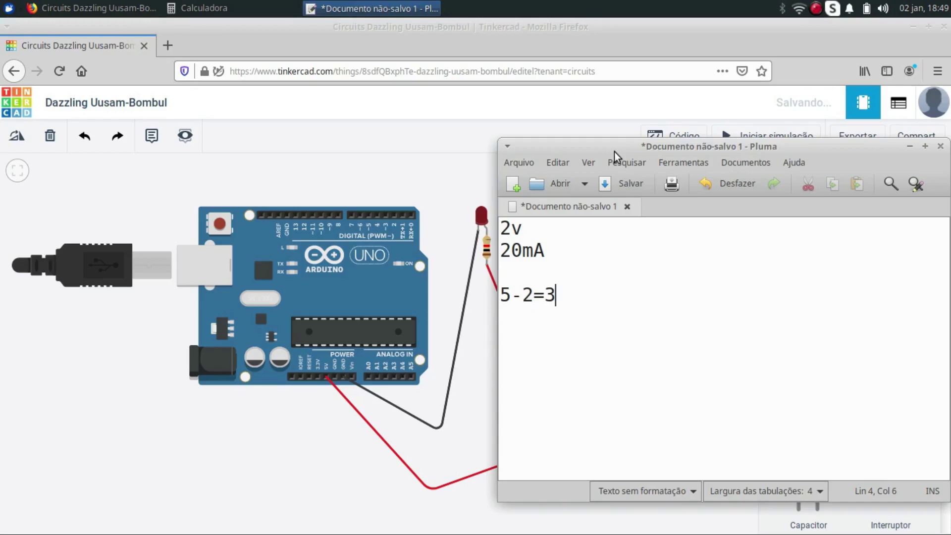
Add the formula R=V/I and the unit lines R=ohms, V=volts and I=A to the notes
{"action": "key", "text": "Return"}
{"action": "type", "text": "R=V/I"}
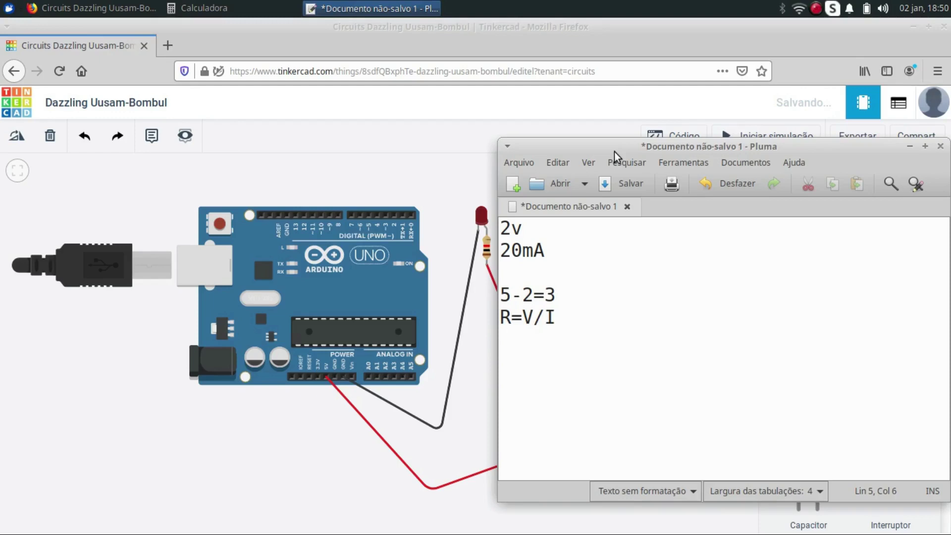
{"action": "key", "text": "Return"}
{"action": "type", "text": "R=ohms"}
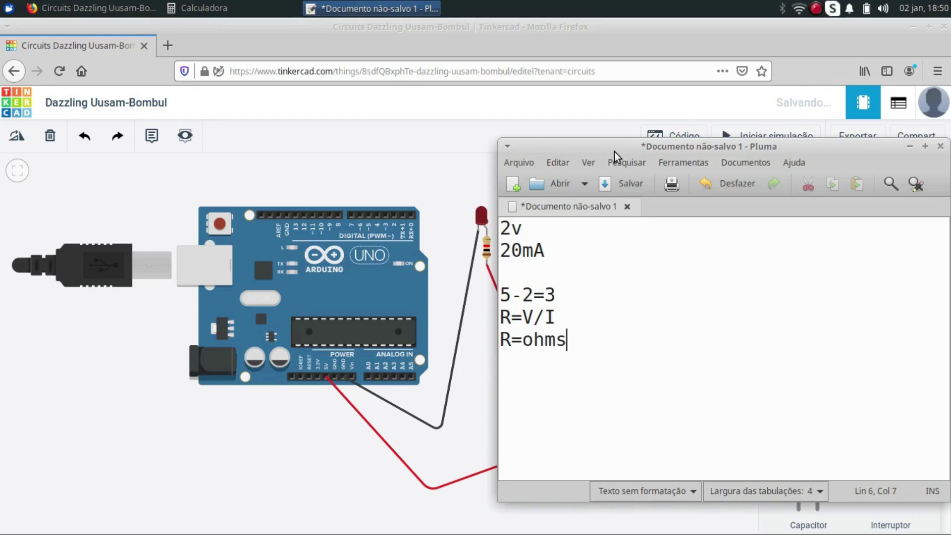
{"action": "key", "text": "Return"}
{"action": "type", "text": "V=volta"}
{"action": "key", "text": "BackSpace"}
{"action": "type", "text": "a"}
{"action": "key", "text": "BackSpace"}
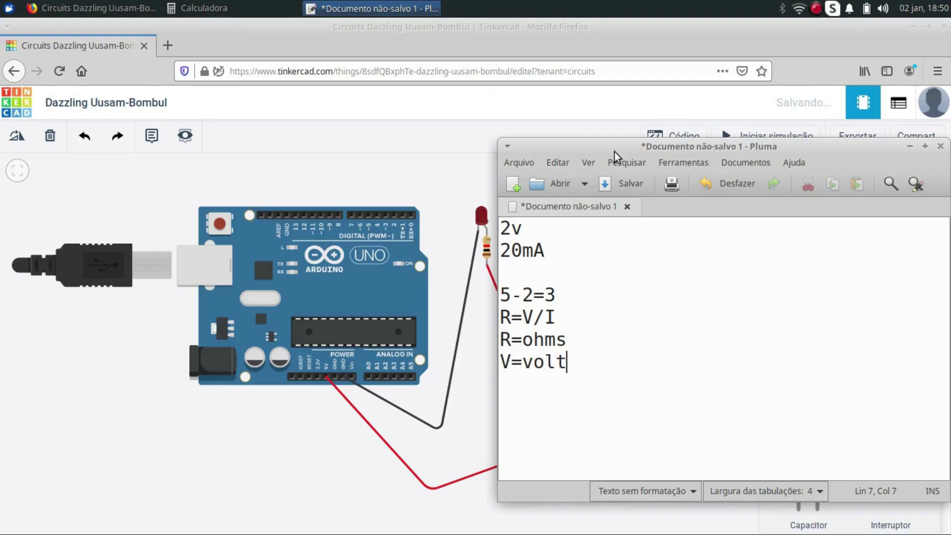
{"action": "type", "text": "s"}
{"action": "key", "text": "Return"}
{"action": "type", "text": "I=A"}
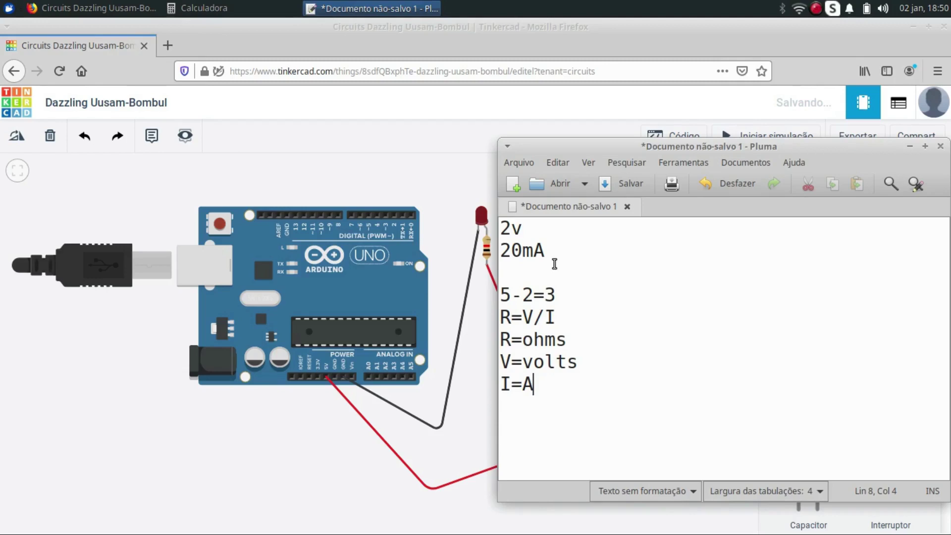
Switch to the calculator, place it clear of the notes, and compute 20÷1000 to convert the LED current to amperes
{"action": "left_click", "coordinate": [213, 8]}
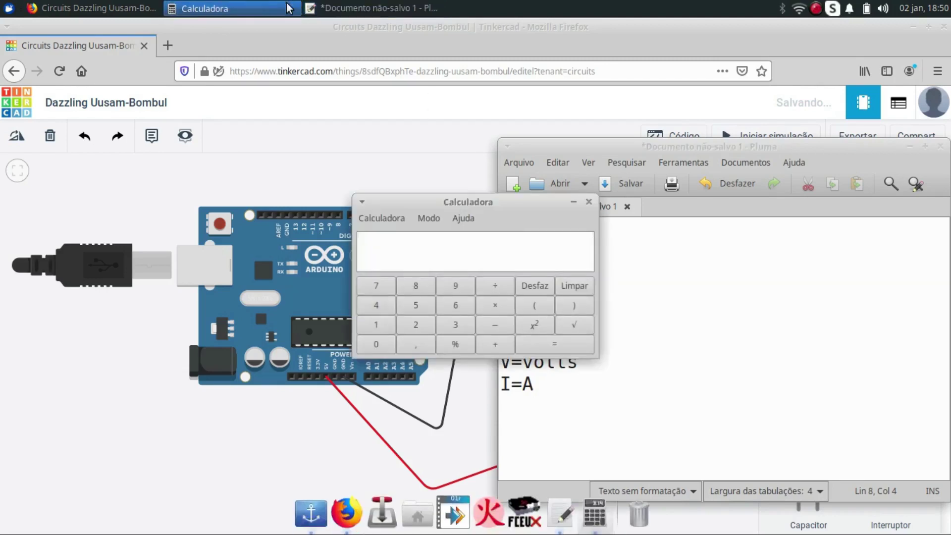
{"action": "left_click_drag", "start_coordinate": [489, 204], "coordinate": [170, 317]}
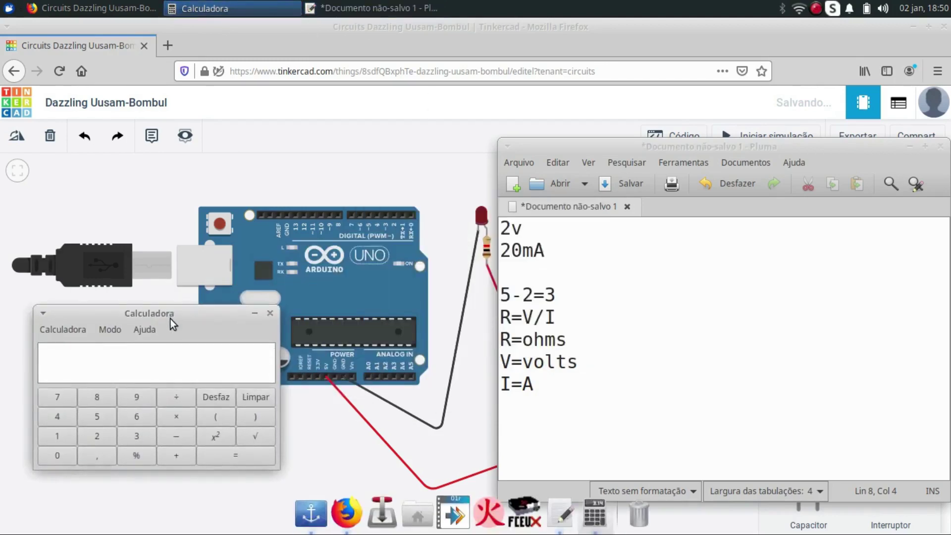
{"action": "type", "text": "20"}
{"action": "left_click", "coordinate": [172, 393]}
{"action": "type", "text": "10"}
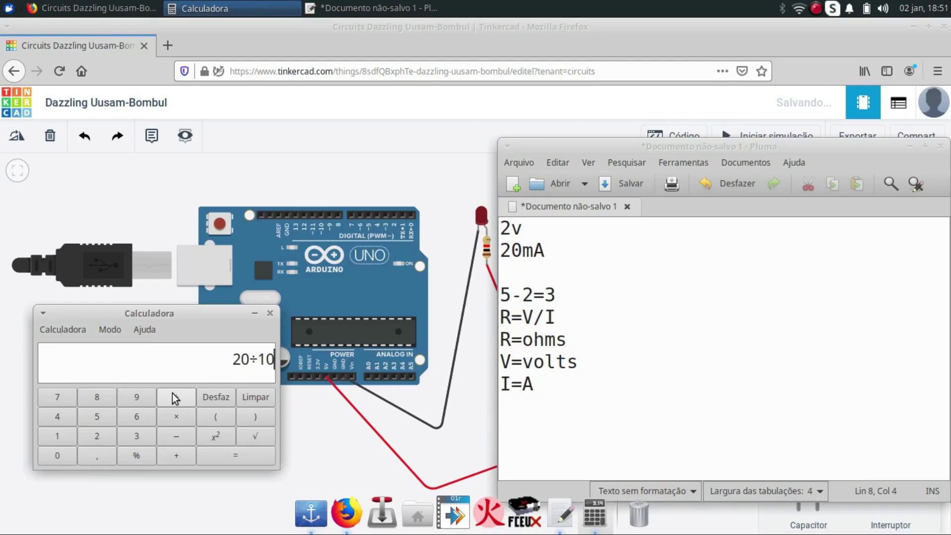
{"action": "type", "text": "00"}
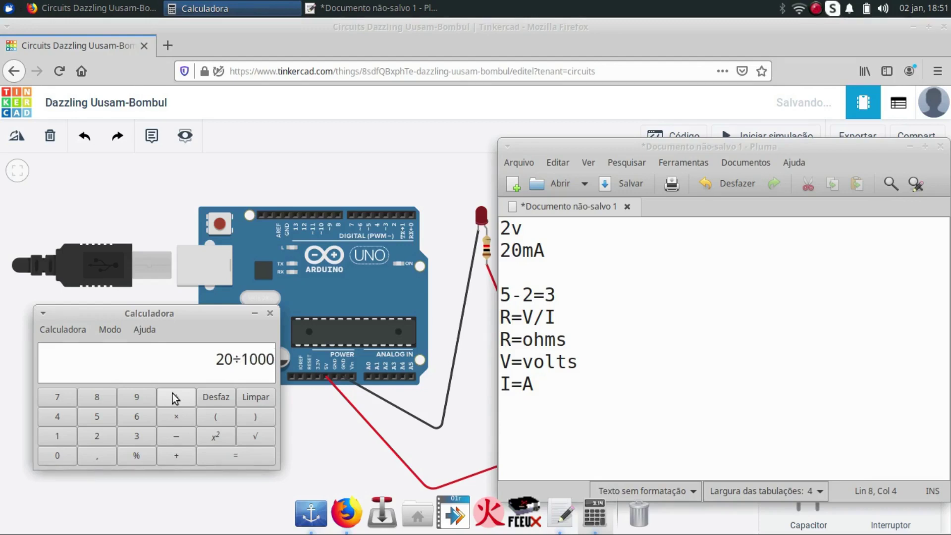
{"action": "key", "text": "Return"}
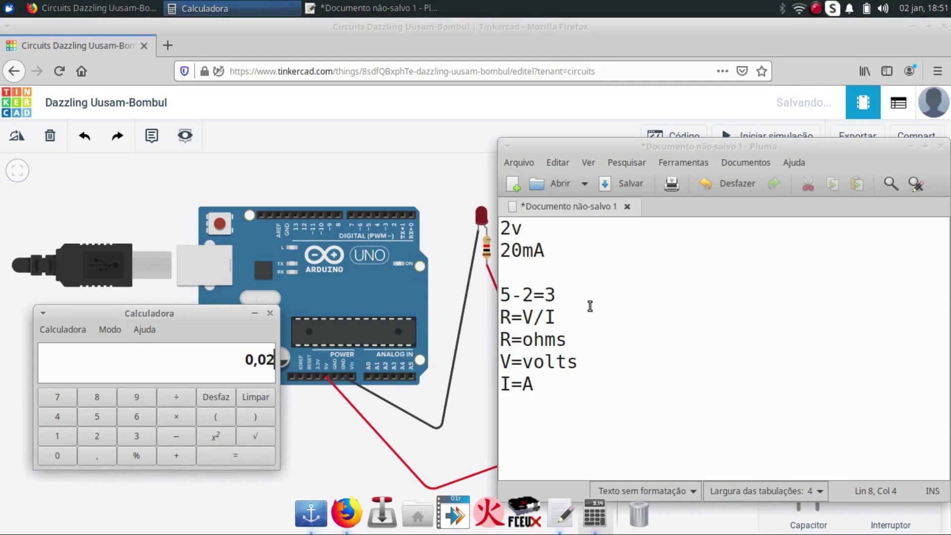
Add the lines V=3v, I=0,02A and R=? at the end of the Pluma notes
{"action": "left_click", "coordinate": [577, 449]}
{"action": "key", "text": "Return"}
{"action": "type", "text": "V"}
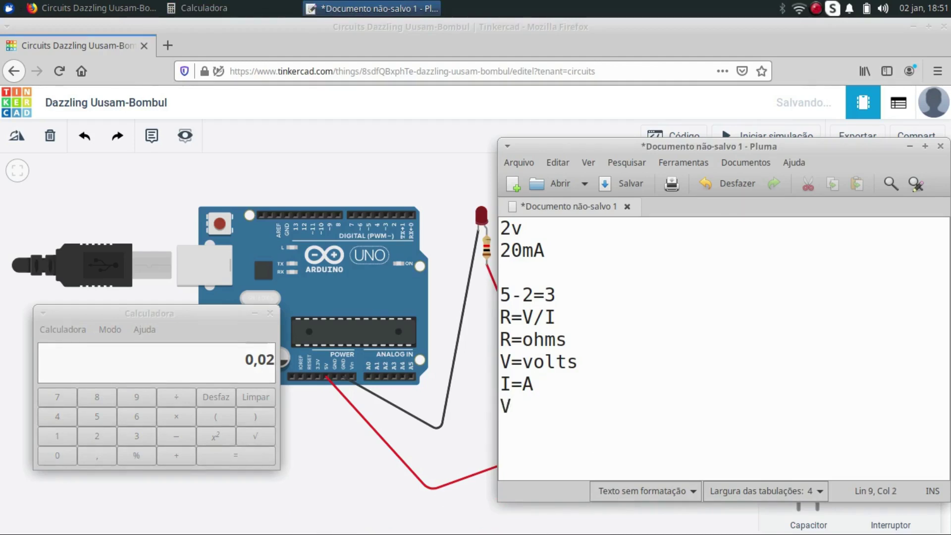
{"action": "type", "text": "=3v"}
{"action": "key", "text": "Return"}
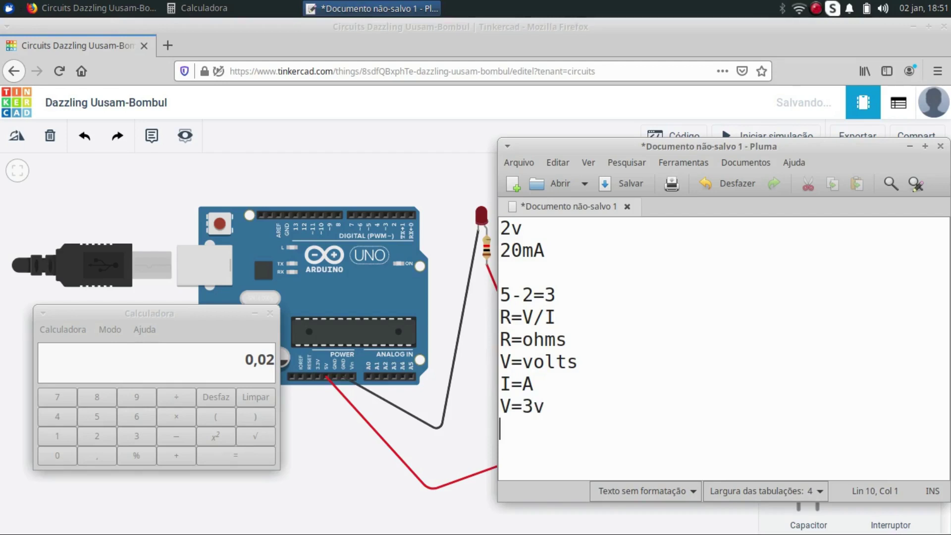
{"action": "type", "text": "I=0,02"}
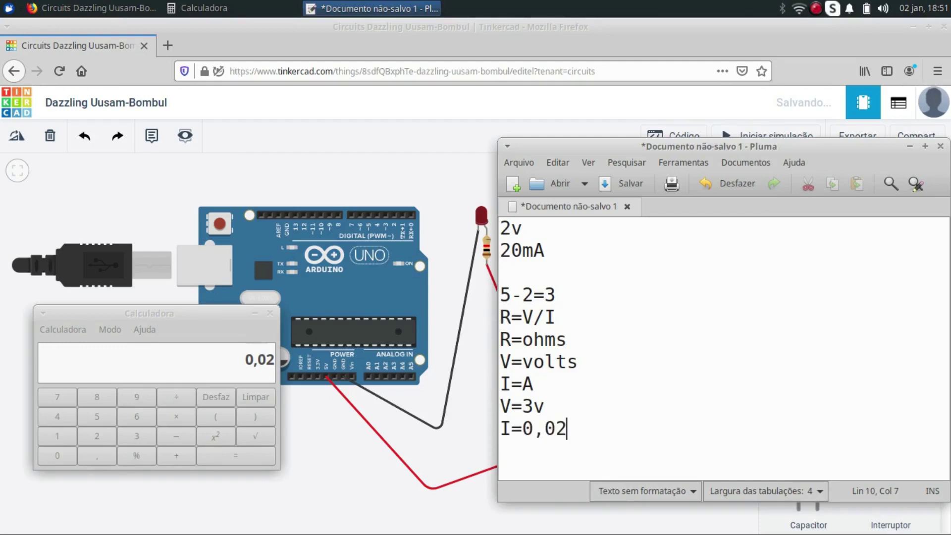
{"action": "type", "text": "A"}
{"action": "key", "text": "Return"}
{"action": "type", "text": "R=:"}
{"action": "key", "text": "BackSpace"}
{"action": "type", "text": "?"}
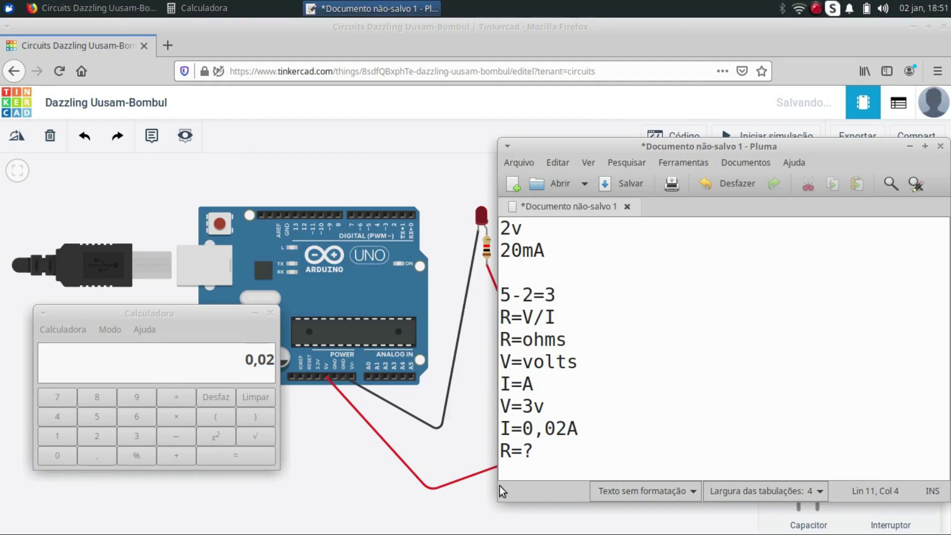
Clear the calculator and compute the resistance as 3÷0,02
{"action": "left_click", "coordinate": [209, 314]}
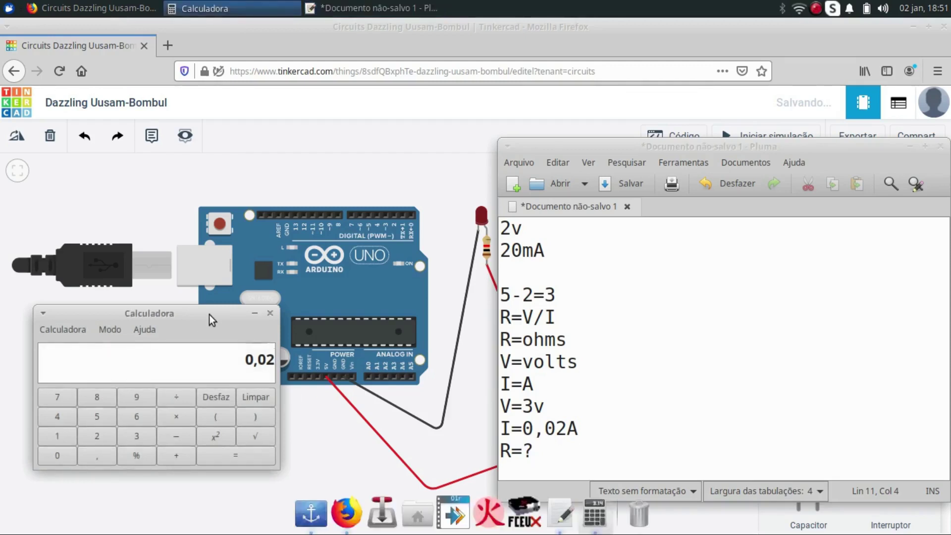
{"action": "key", "text": "Escape"}
{"action": "type", "text": "3"}
{"action": "left_click", "coordinate": [176, 400]}
{"action": "left_click", "coordinate": [59, 460]}
{"action": "left_click", "coordinate": [106, 455]}
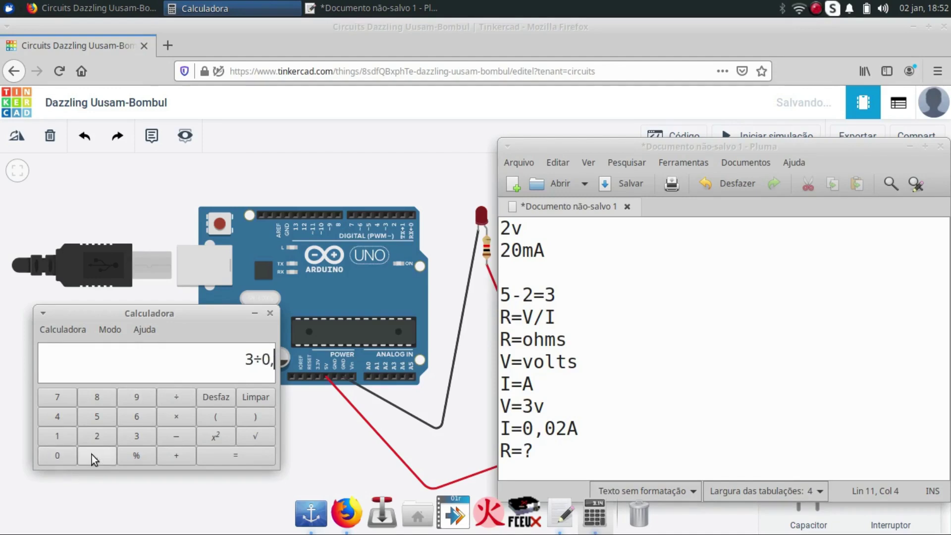
{"action": "left_click", "coordinate": [56, 450]}
{"action": "left_click", "coordinate": [100, 442]}
{"action": "left_click", "coordinate": [209, 452]}
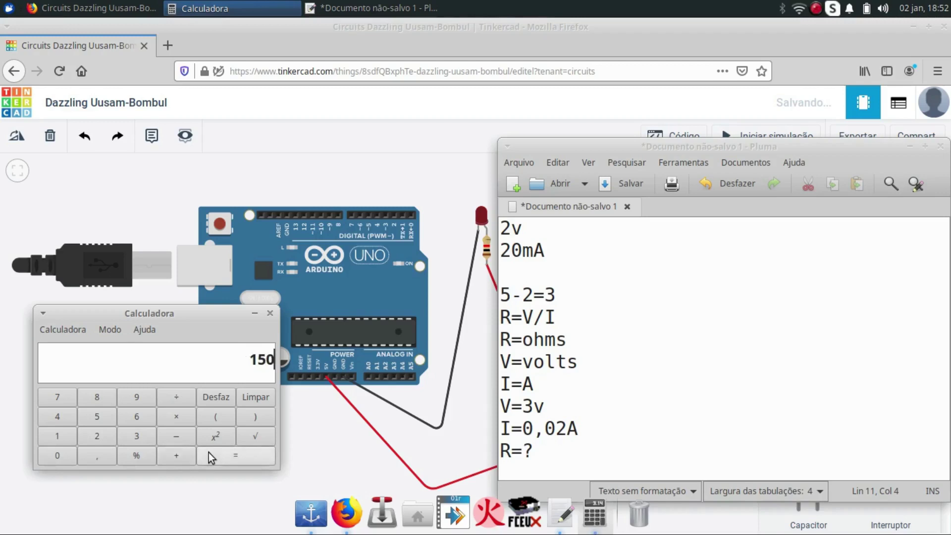
Append 150ohms to the R=? line in the Pluma notes
{"action": "left_click", "coordinate": [549, 448]}
{"action": "type", "text": "15"}
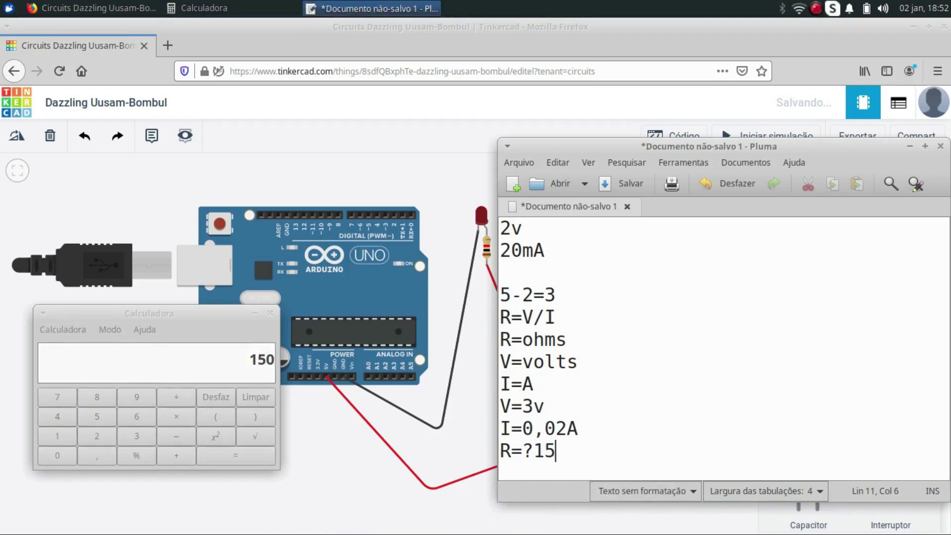
{"action": "type", "text": "0ohms"}
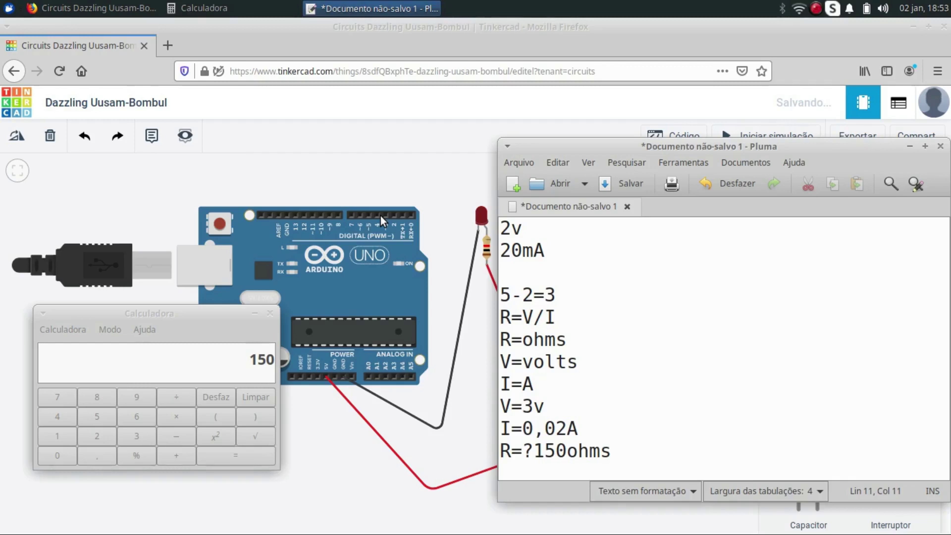
Switch back to the Tinkercad circuit and set the series resistor's resistance to 100 Ω
{"action": "left_click", "coordinate": [432, 174]}
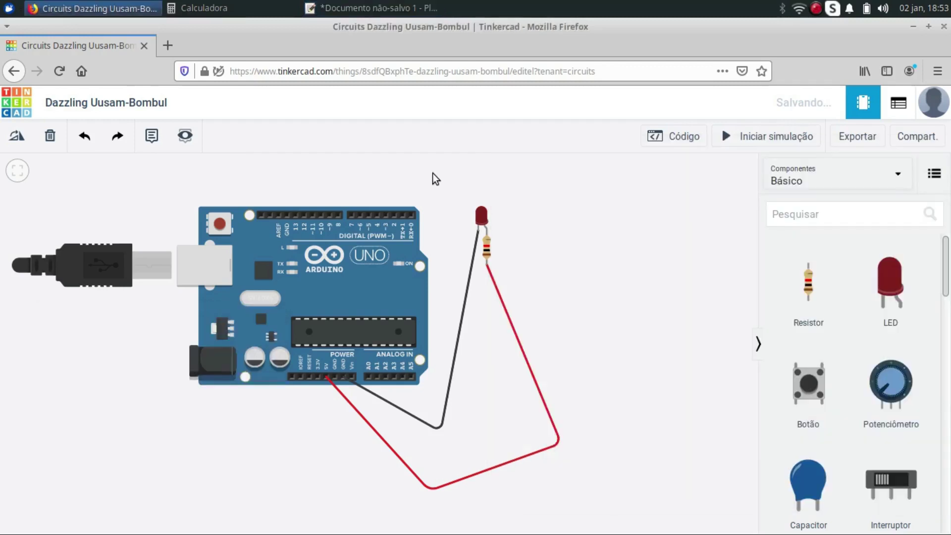
{"action": "left_click", "coordinate": [489, 250]}
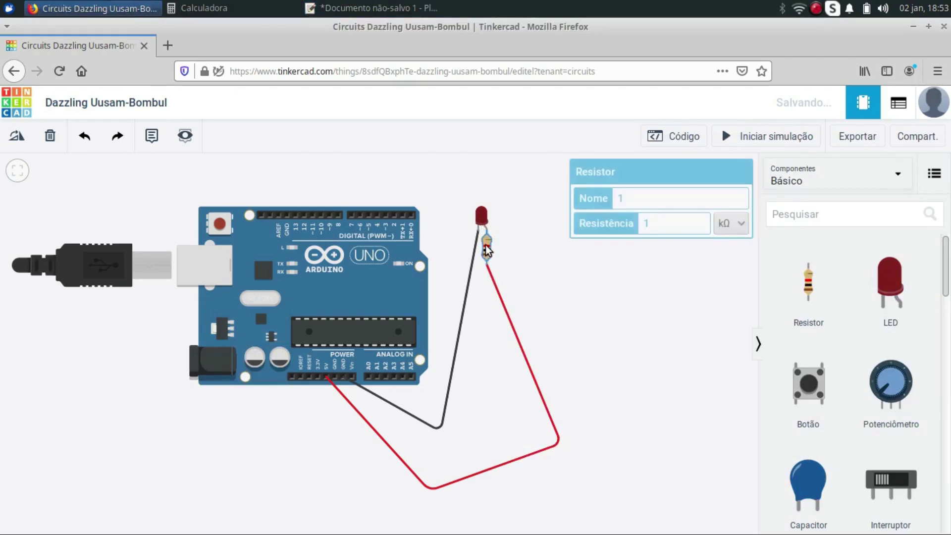
{"action": "left_click", "coordinate": [728, 230]}
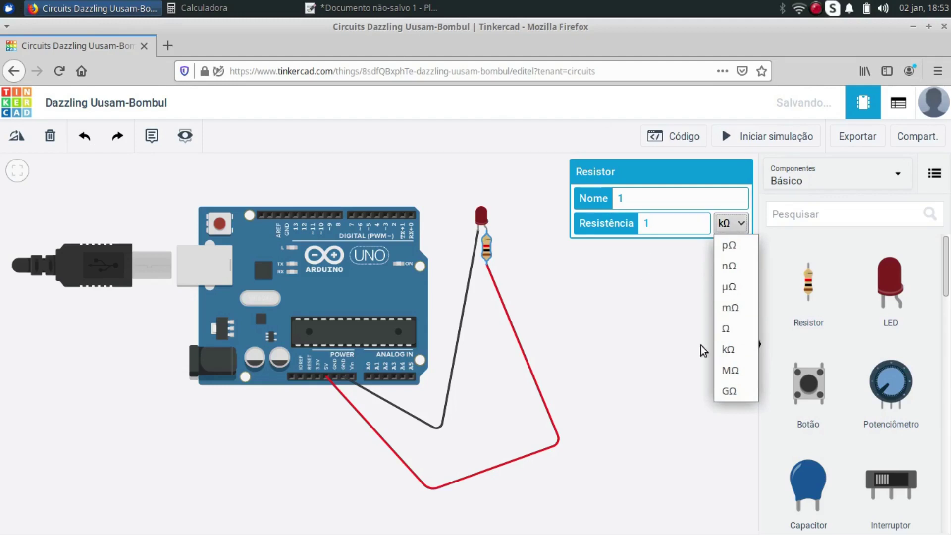
{"action": "left_click", "coordinate": [729, 332]}
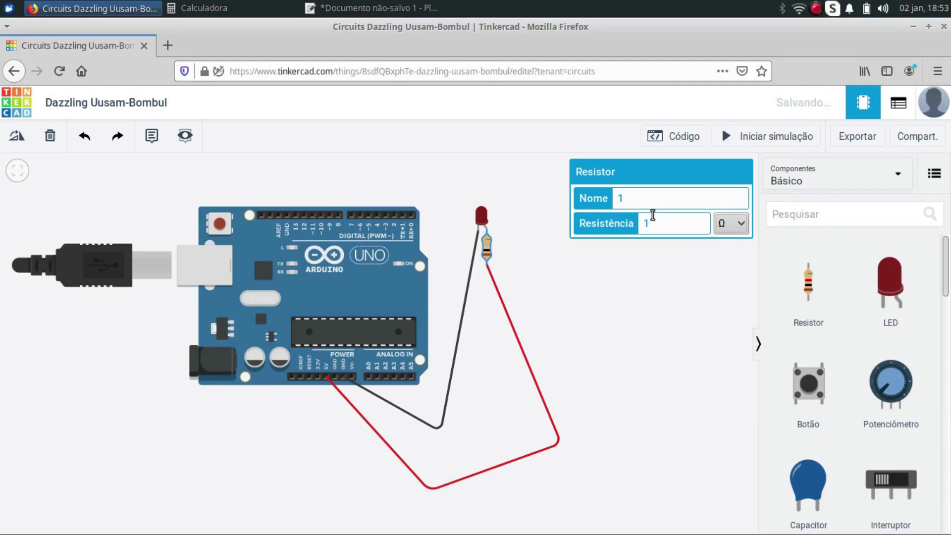
{"action": "left_click", "coordinate": [659, 231]}
{"action": "type", "text": "00"}
Simulate the circuit, inspect the warning on the LED, and stop the simulation
{"action": "left_click", "coordinate": [735, 138]}
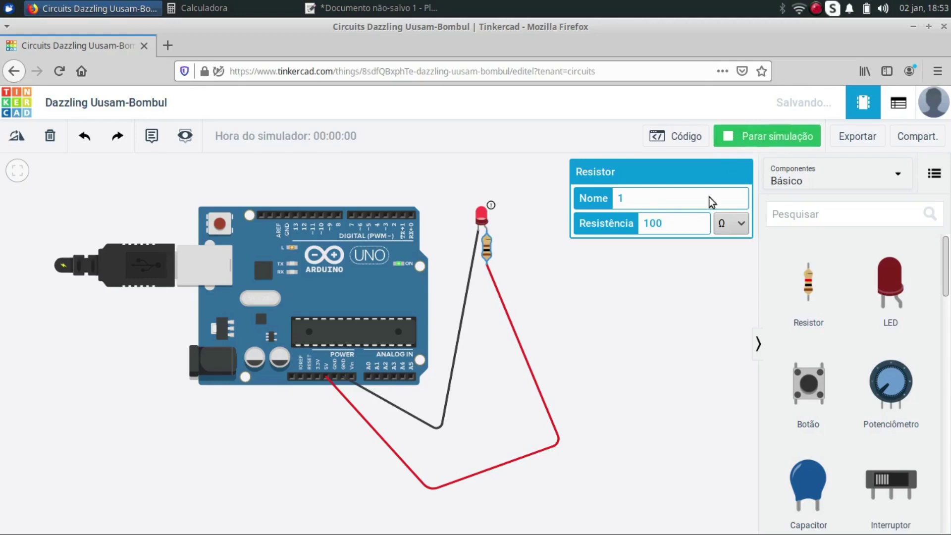
{"action": "mouse_move", "coordinate": [491, 207]}
{"action": "left_click", "coordinate": [737, 140]}
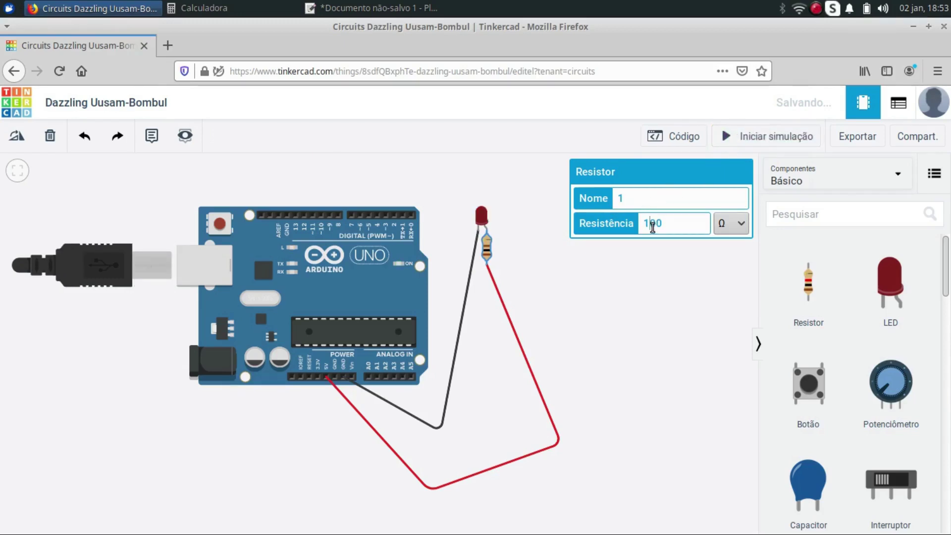
Set the resistor to 150 Ω, then run and stop the simulation to check the LED
{"action": "key", "text": "BackSpace"}
{"action": "left_click", "coordinate": [751, 144]}
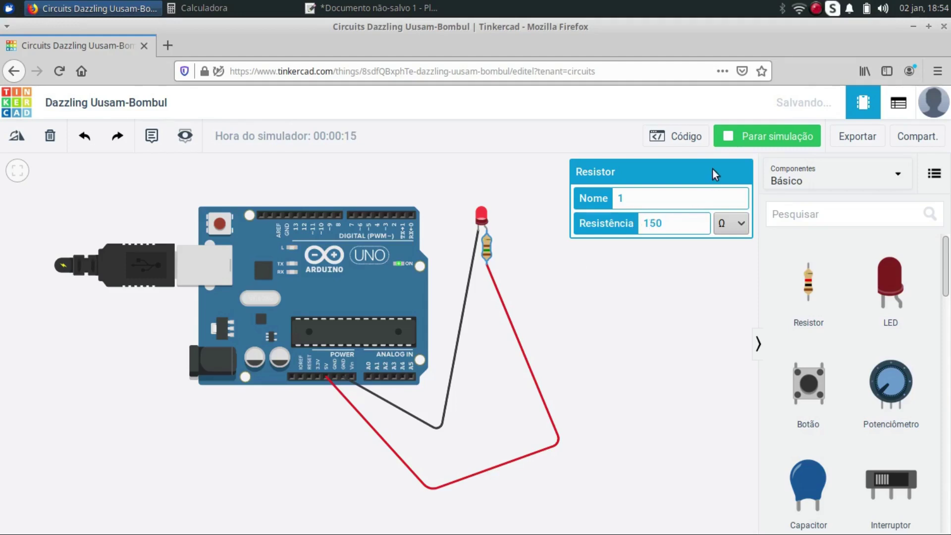
{"action": "left_click", "coordinate": [738, 139]}
Change the resistance to 220 Ω and run the simulation to check the LED's brightness, stopping it when done
{"action": "double_click", "coordinate": [649, 224]}
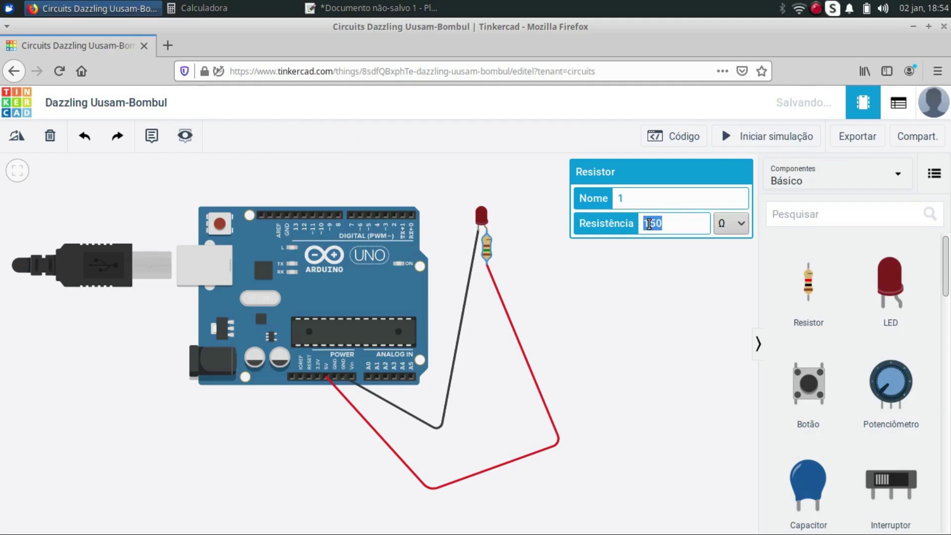
{"action": "type", "text": "220"}
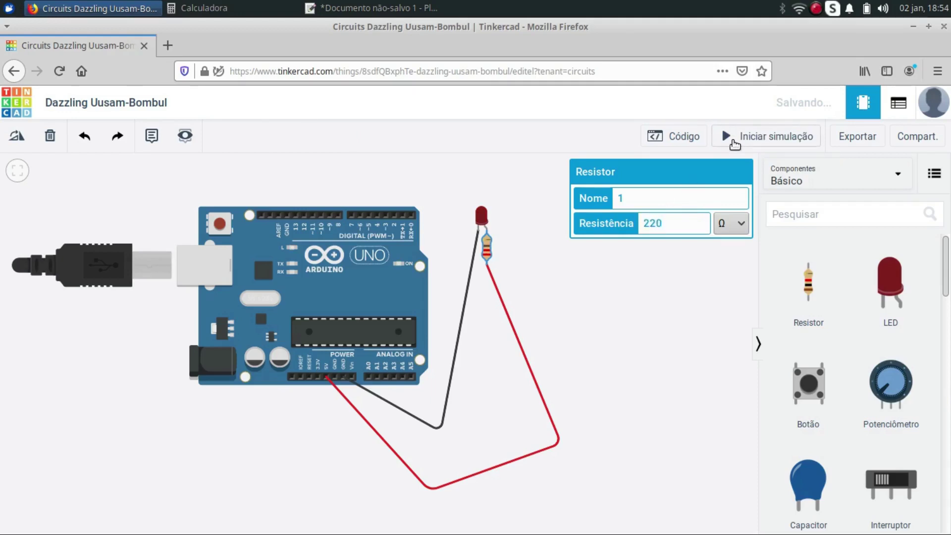
{"action": "left_click", "coordinate": [735, 139]}
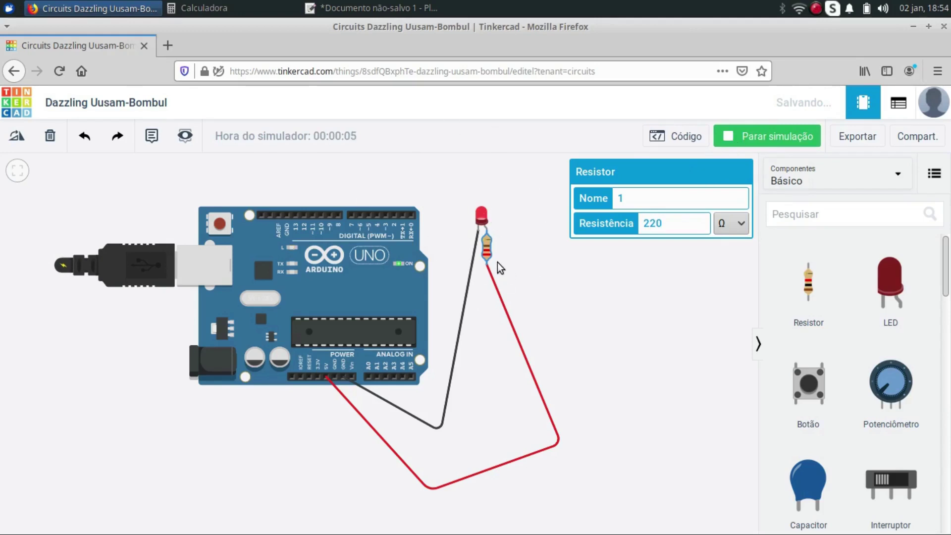
{"action": "left_click", "coordinate": [731, 142]}
Set the resistor to 1 MΩ, simulate the circuit to examine the LED, and stop the simulation
{"action": "left_click", "coordinate": [727, 224]}
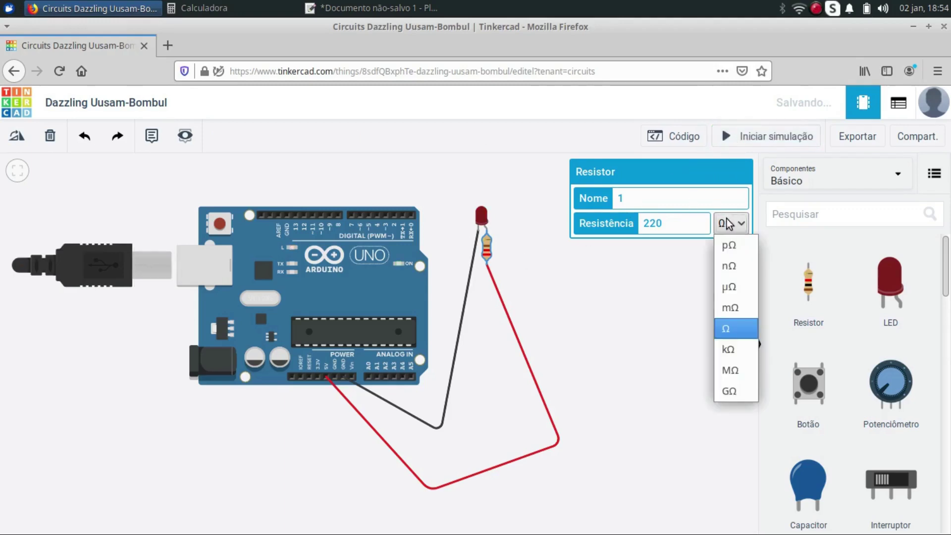
{"action": "left_click", "coordinate": [733, 368]}
{"action": "double_click", "coordinate": [662, 224]}
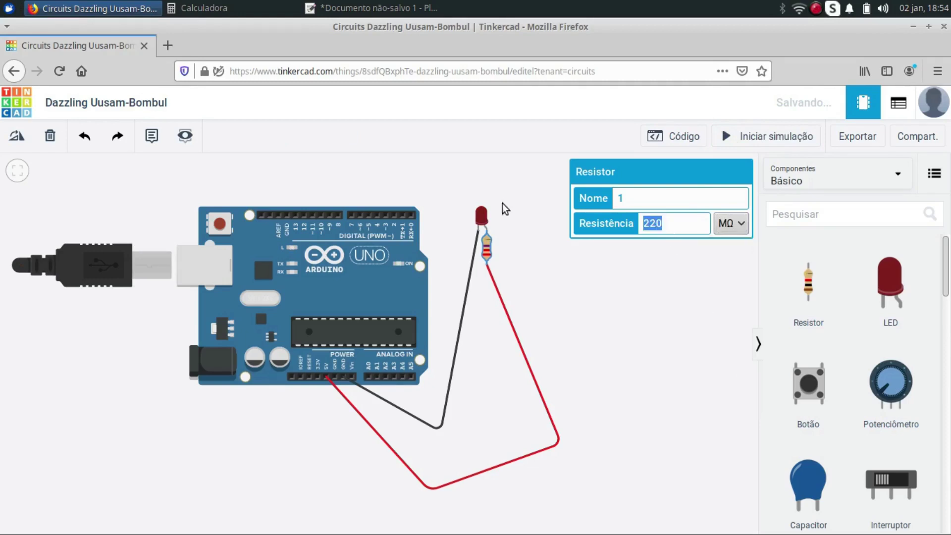
{"action": "type", "text": "1"}
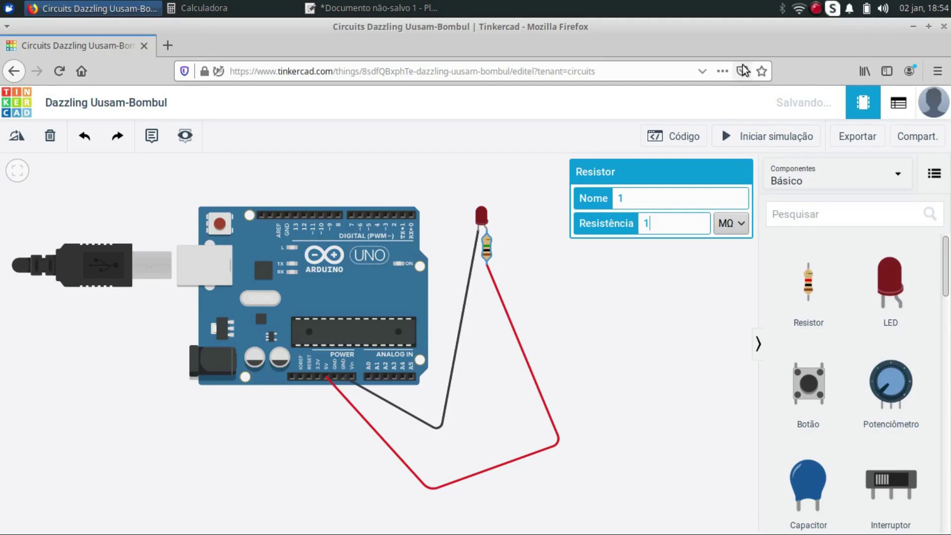
{"action": "left_click", "coordinate": [760, 141]}
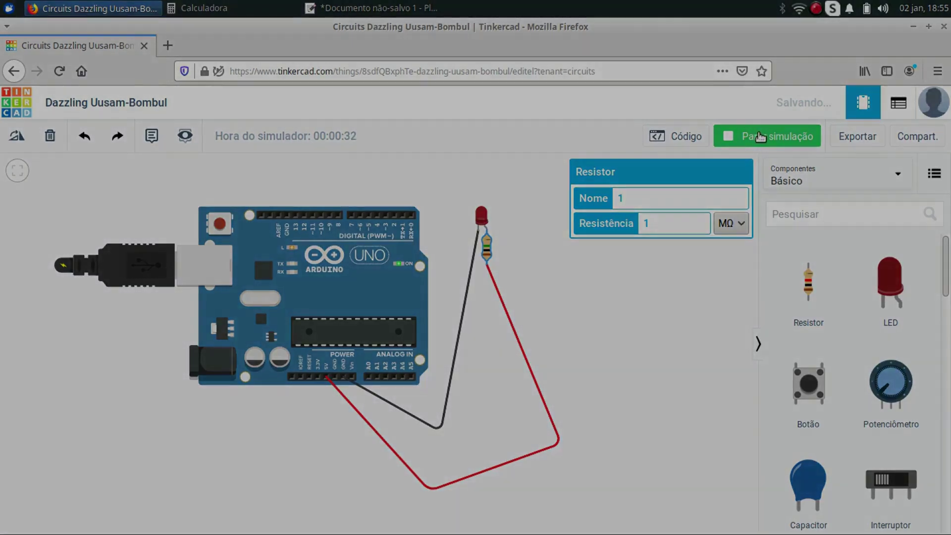
{"action": "left_click", "coordinate": [760, 137]}
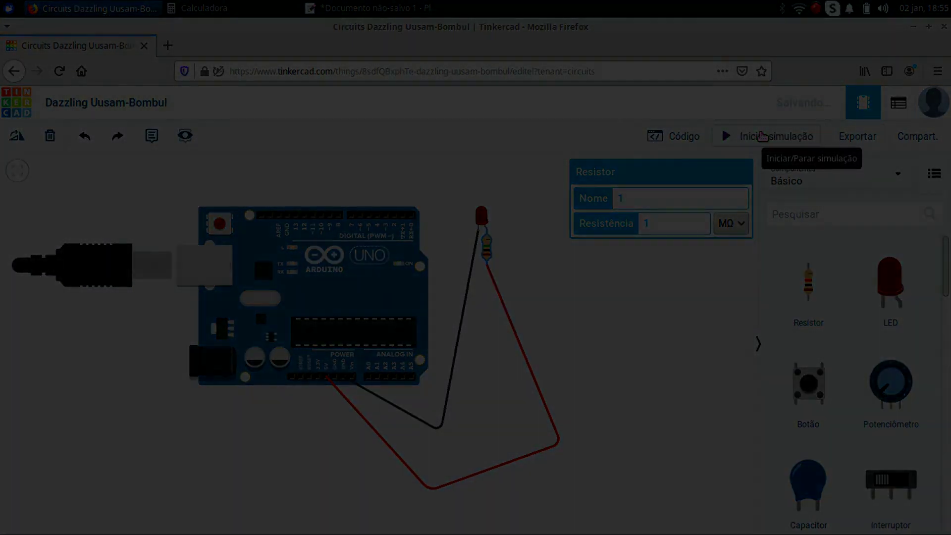